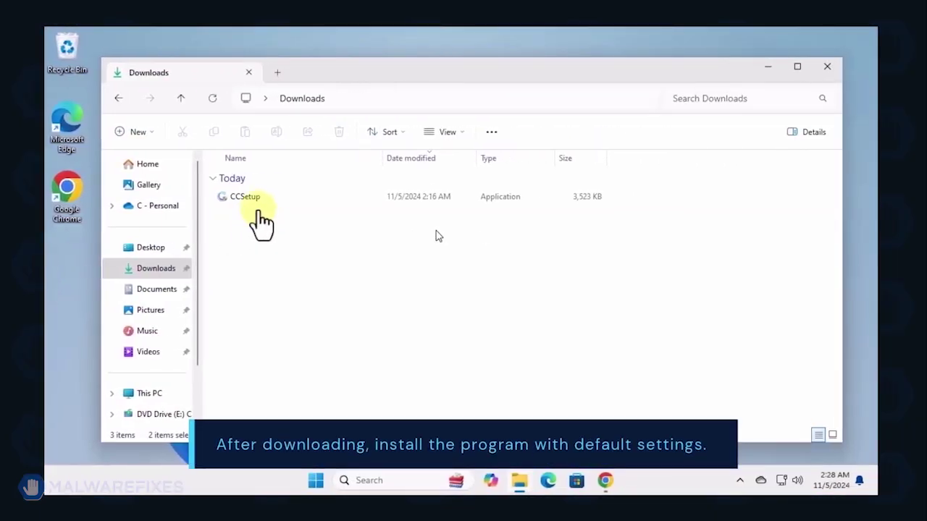
Install Combo Cleaner from the downloaded CCSetup file with default settings and launch it with the initial computer scan
left_click(246, 199)
double_click(248, 197)
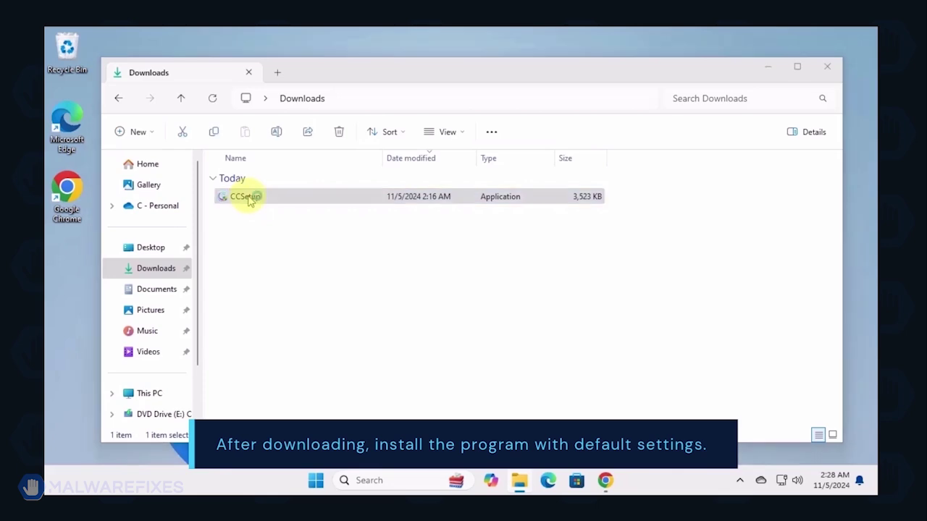
left_click(395, 366)
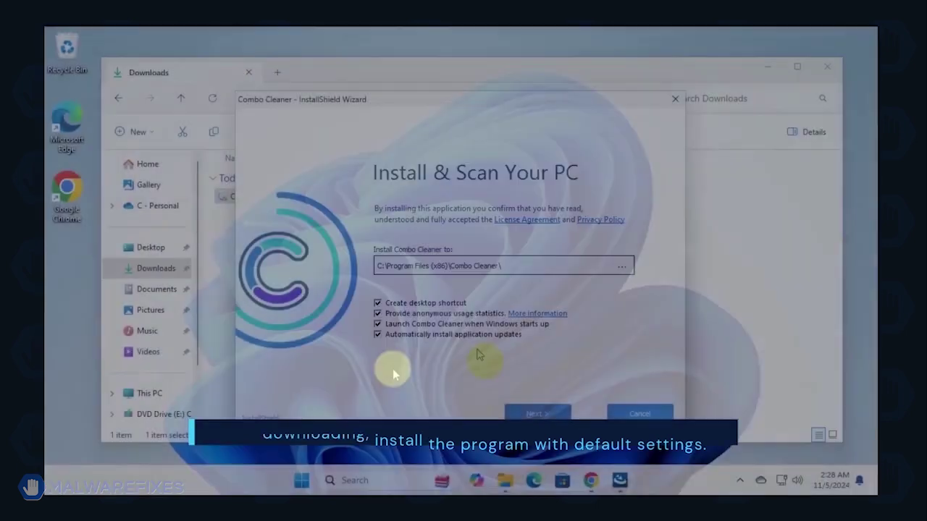
left_click(543, 419)
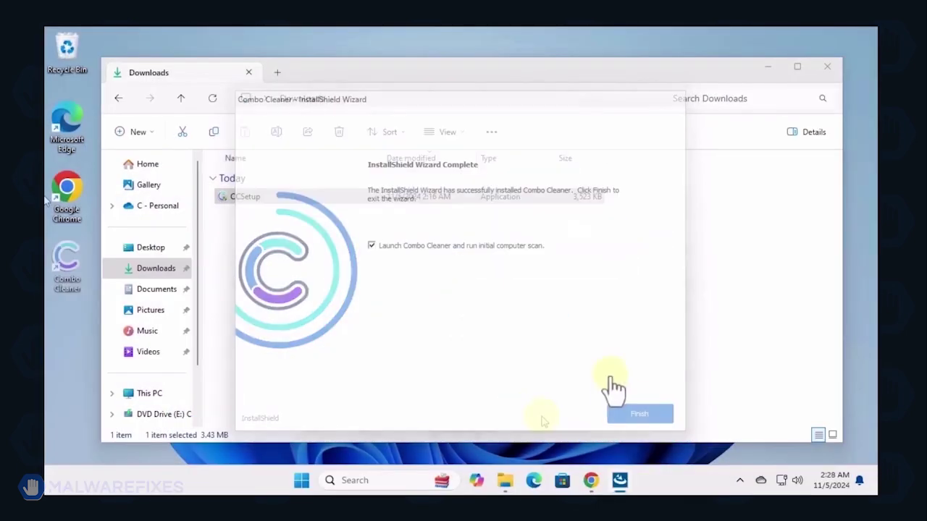
left_click(645, 423)
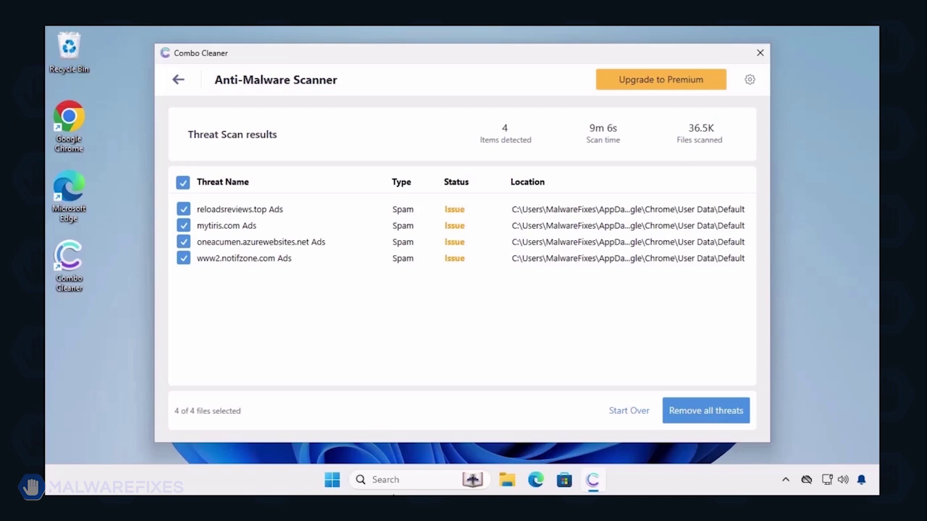
Remove all the threats listed in the Threat Scan results
left_click(702, 411)
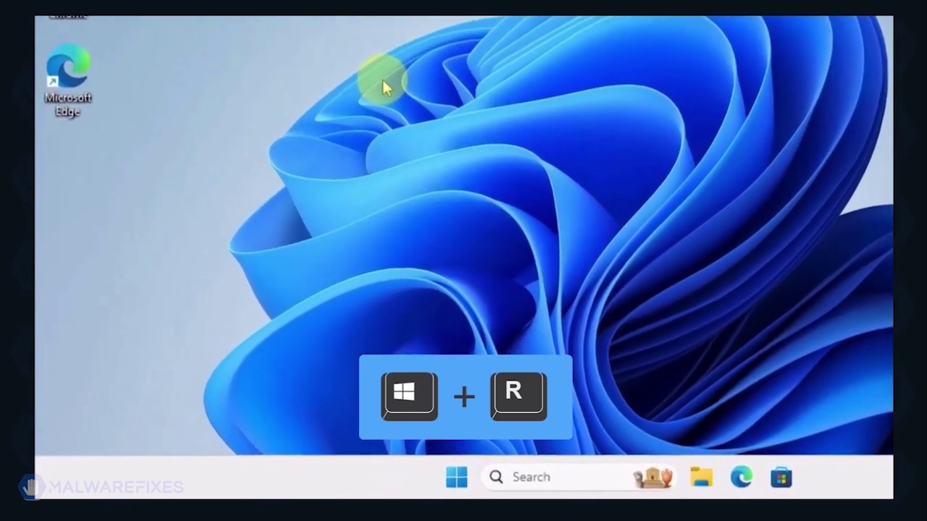
Open System Configuration by running msconfig
key("super+r")
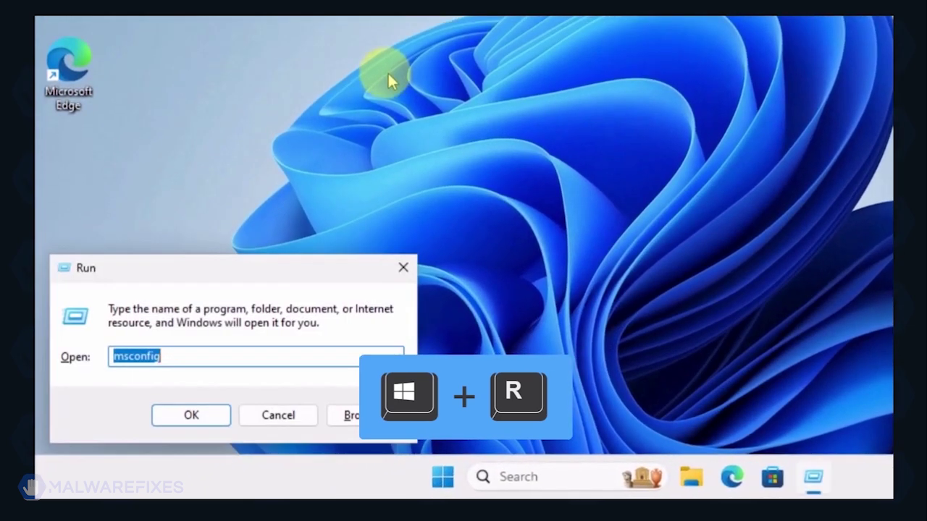
left_click(215, 360)
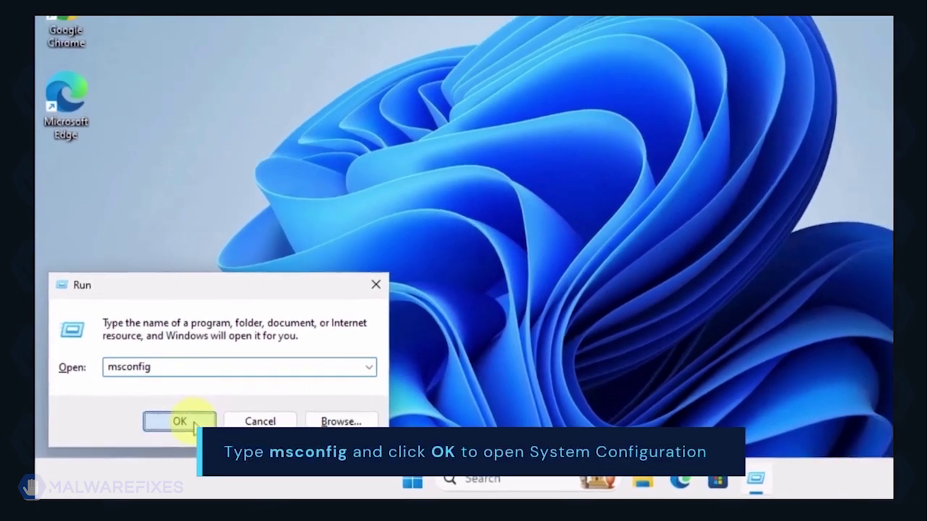
left_click(207, 419)
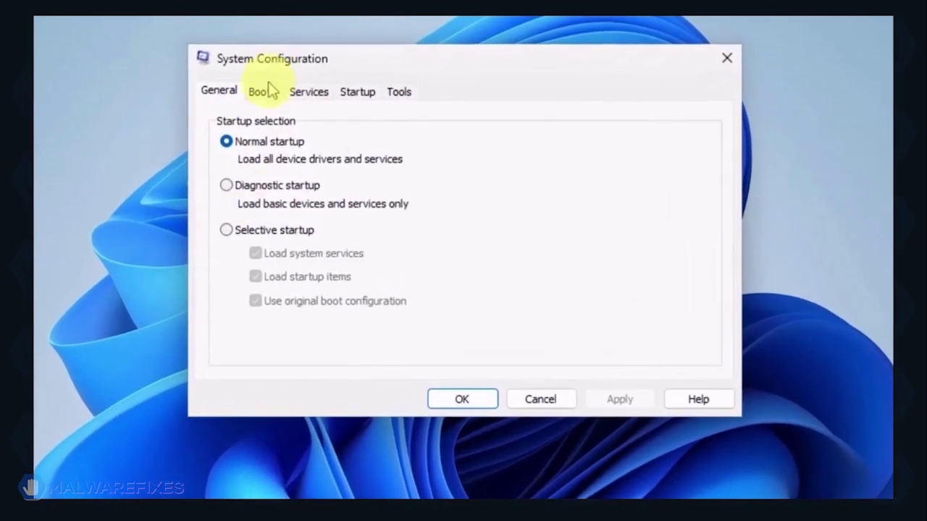
Enable Safe boot with the Network option, apply the boot settings and restart the computer
left_click(260, 92)
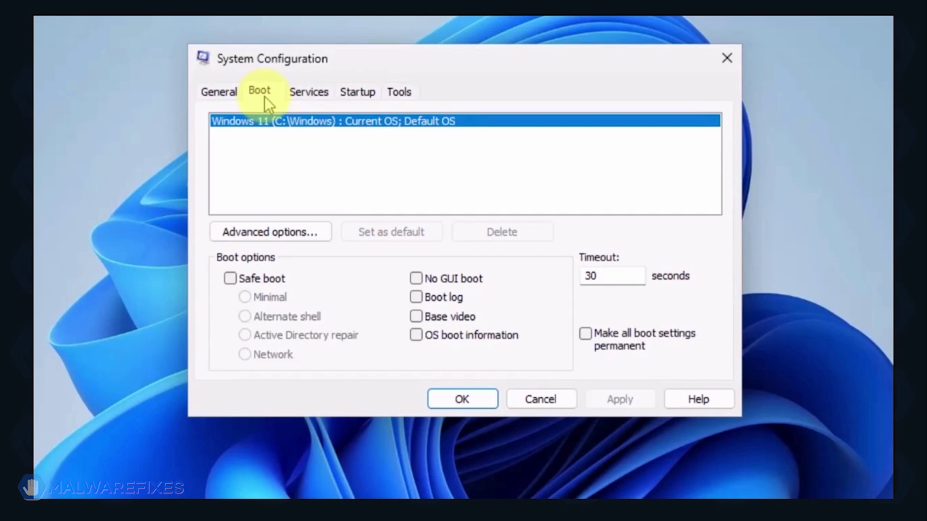
left_click(232, 279)
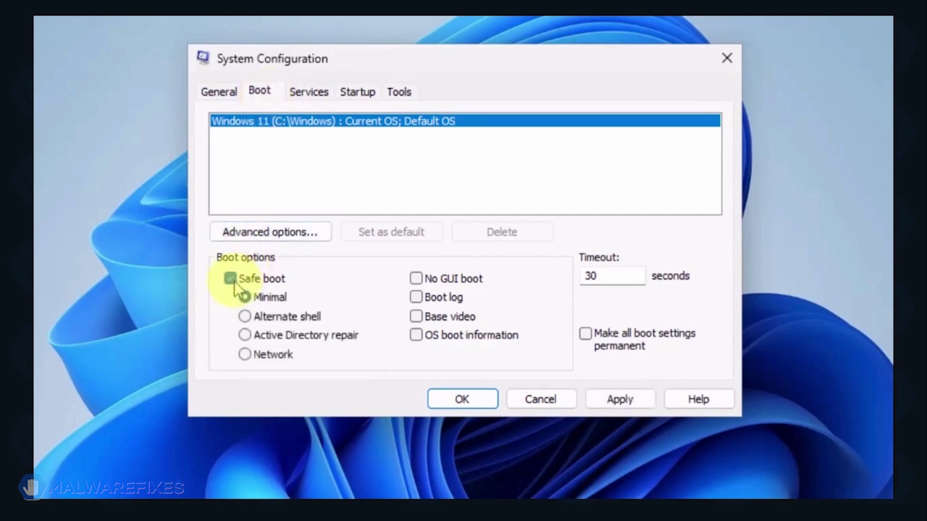
left_click(245, 355)
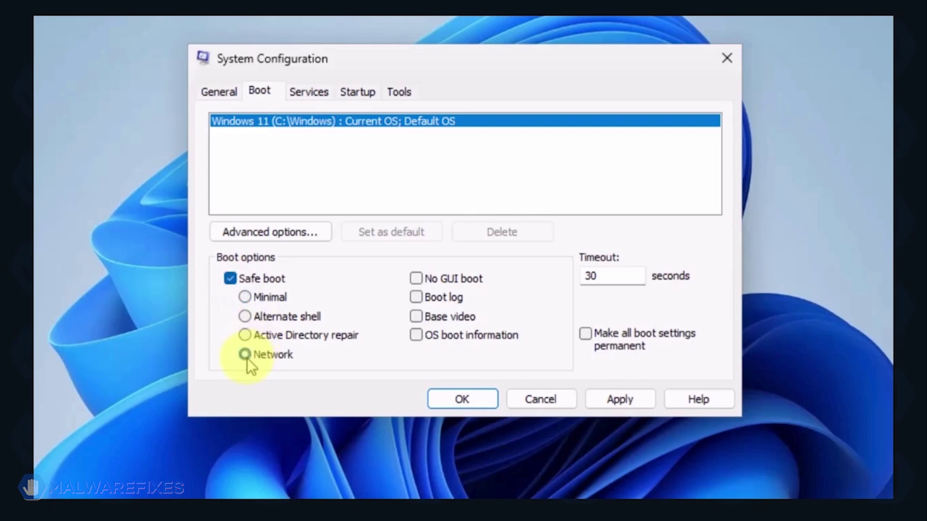
left_click(628, 400)
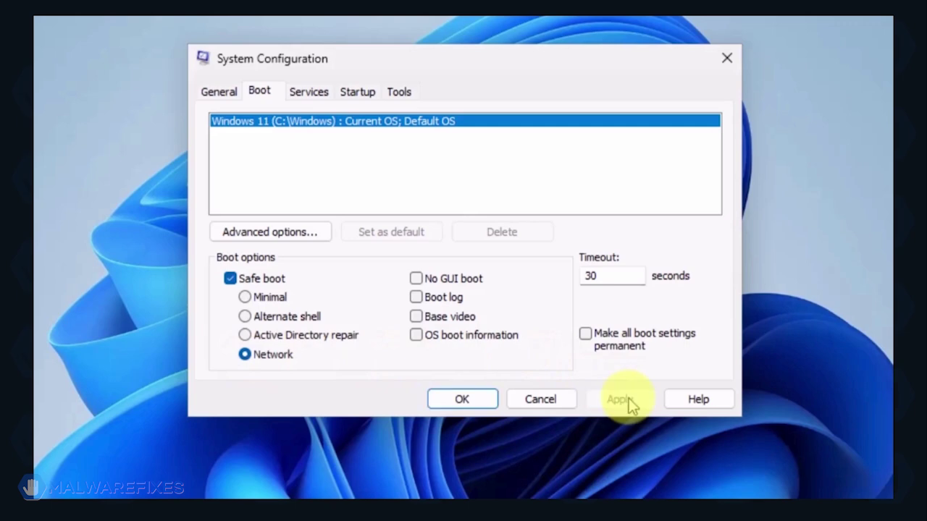
left_click(442, 400)
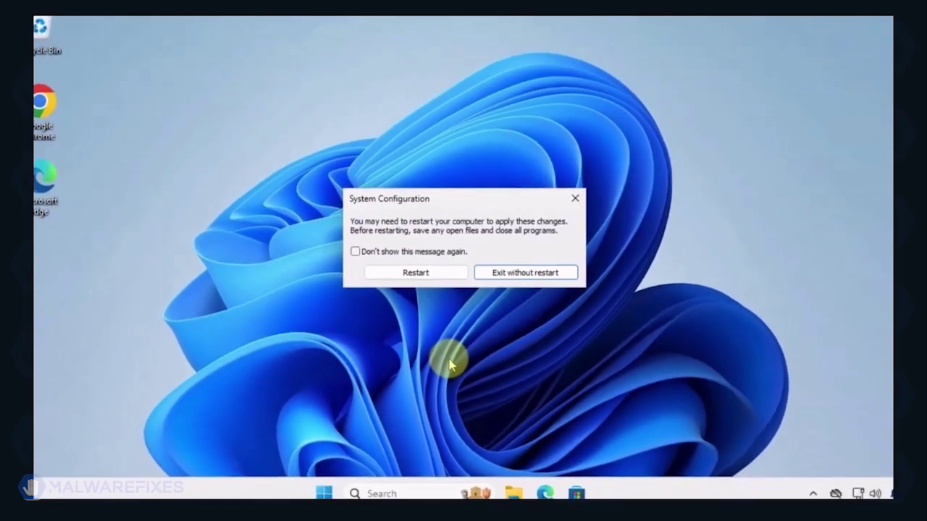
left_click(434, 278)
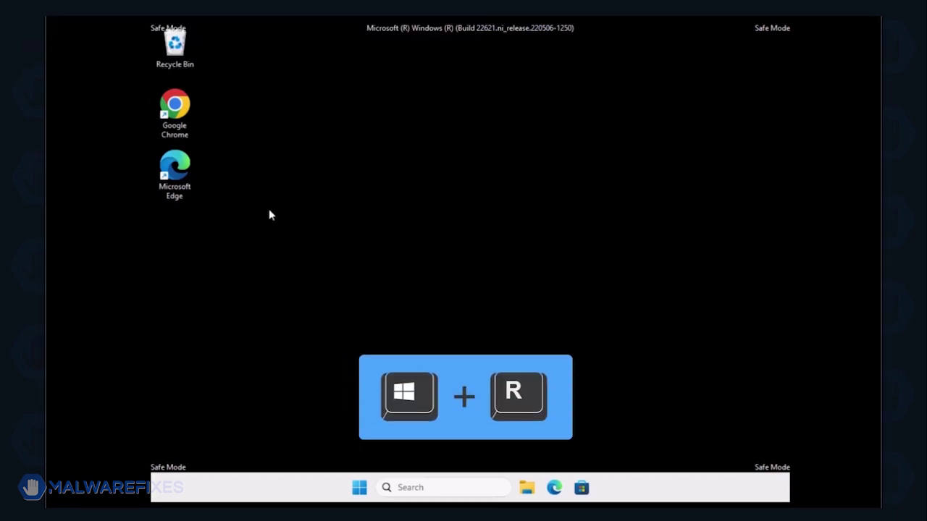
Open Programs and Features by running appwiz.cpl
left_click(166, 343)
key("super+r")
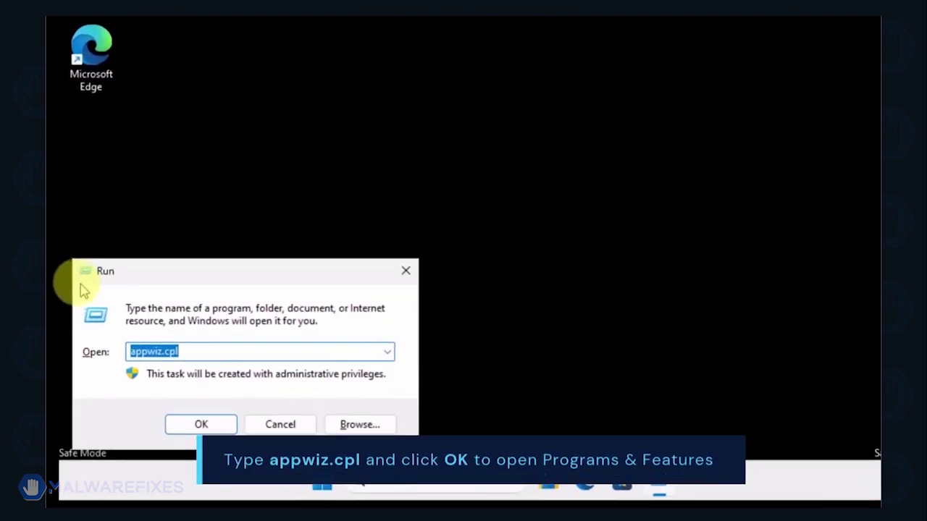
left_click(202, 353)
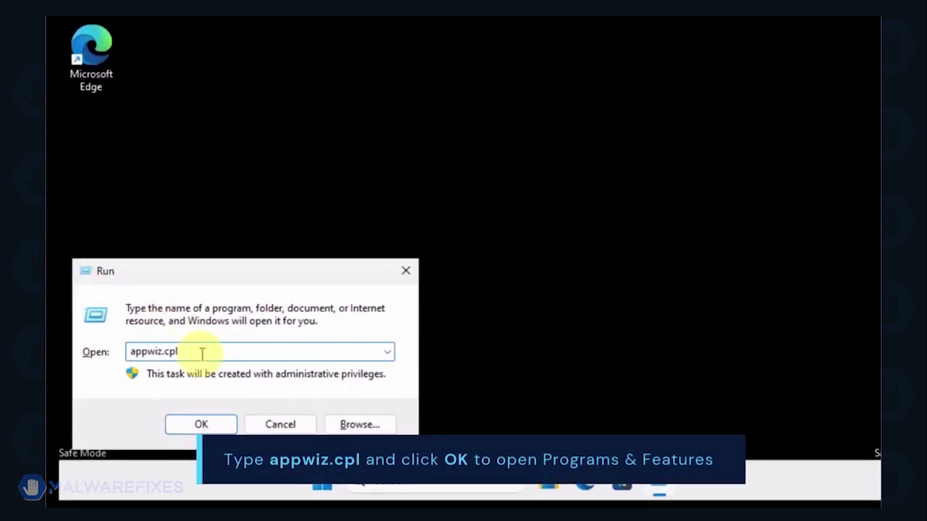
left_click(204, 427)
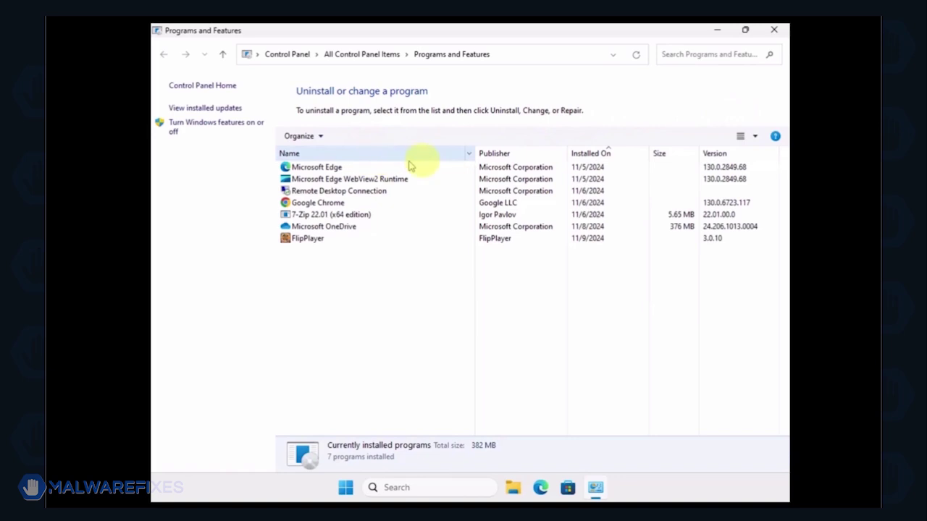
Sort the installed programs by newest installation date, uninstall FlipPlayer and close Programs and Features
left_click(590, 153)
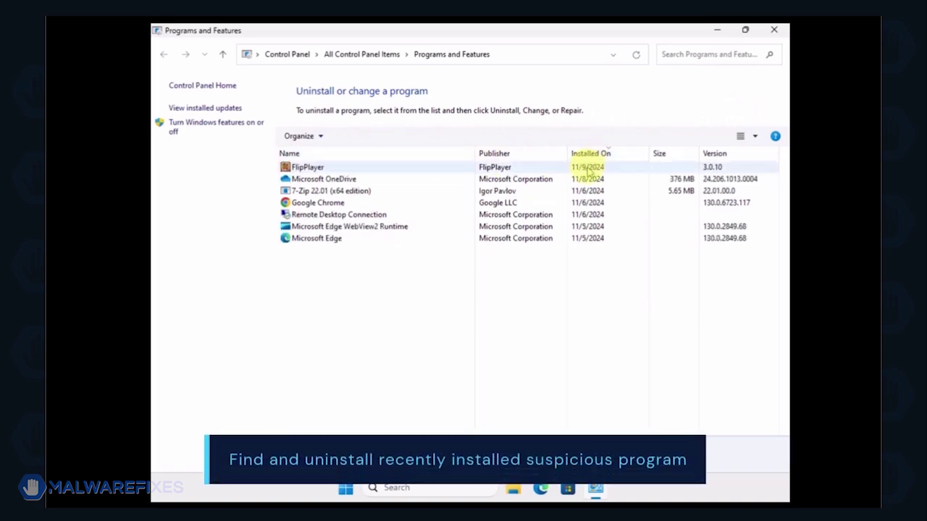
left_click(590, 168)
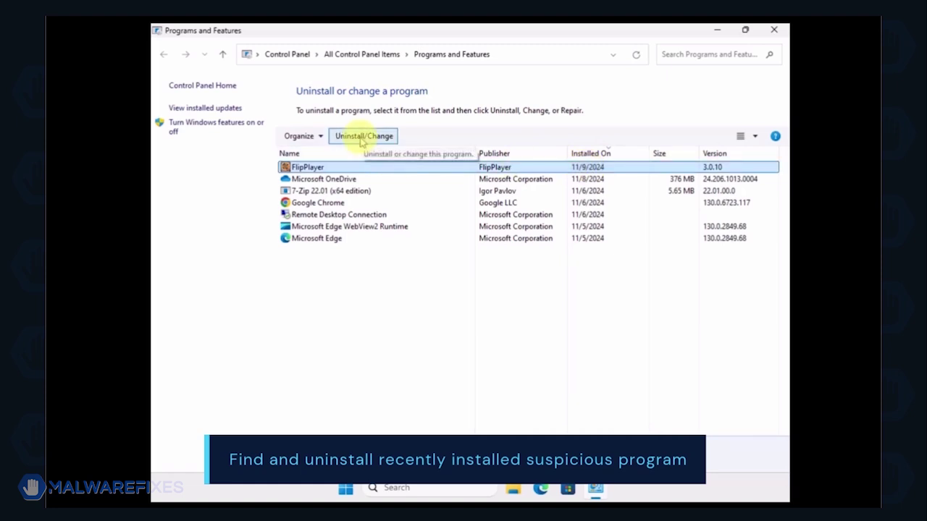
left_click(361, 138)
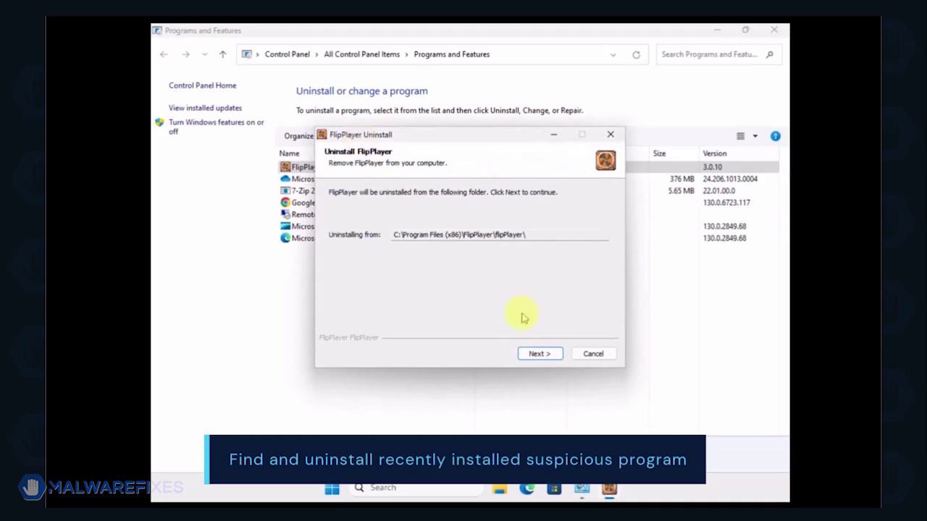
left_click(534, 354)
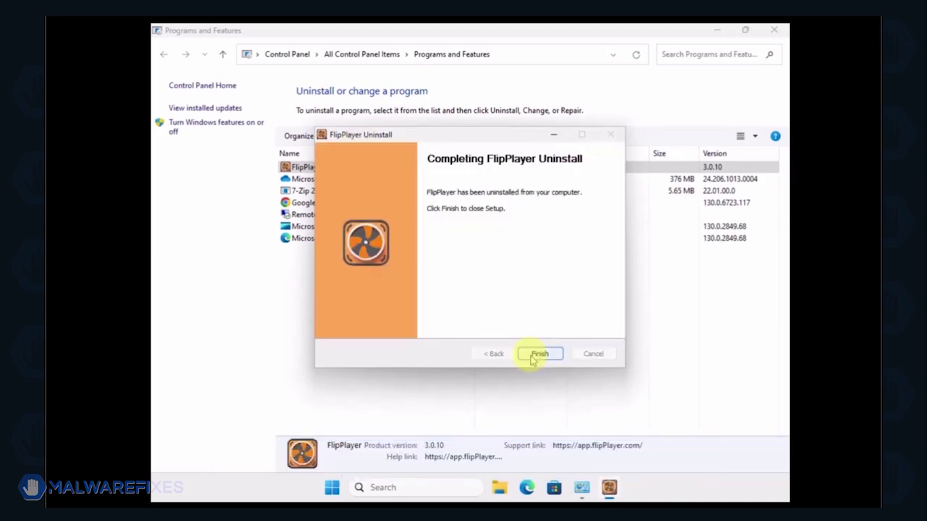
left_click(539, 354)
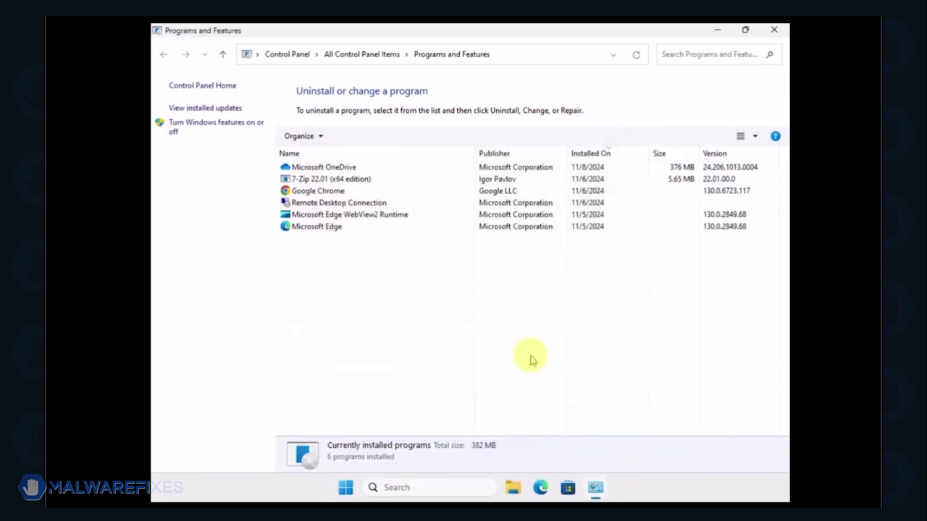
left_click(774, 32)
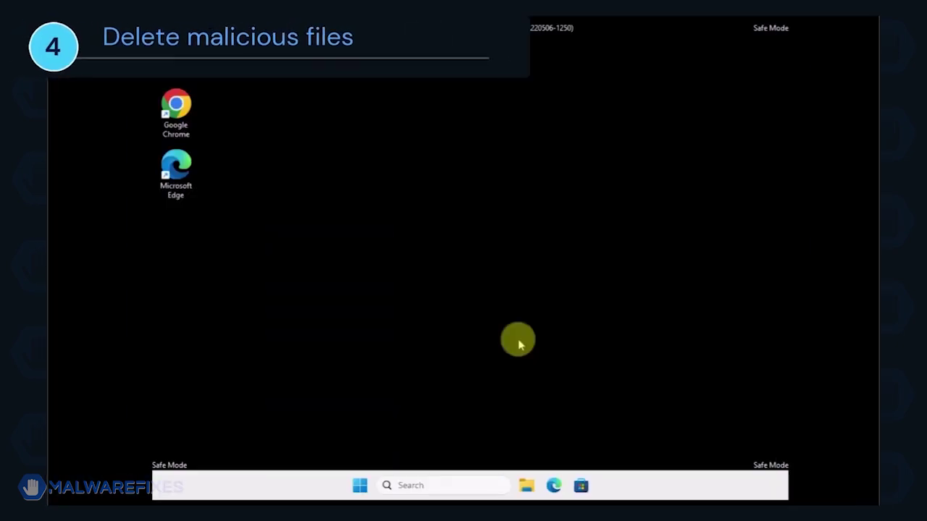
Open File Explorer and turn on the display of hidden items
left_click(526, 487)
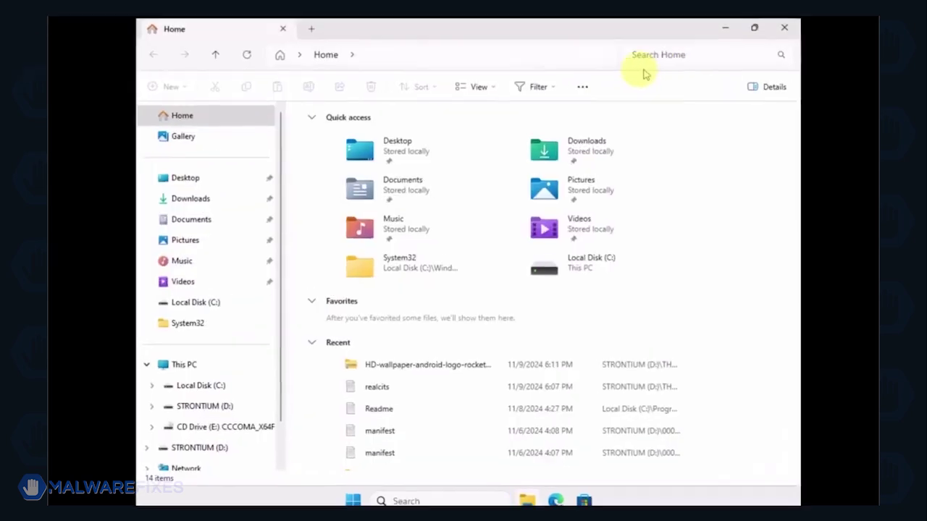
left_click(491, 87)
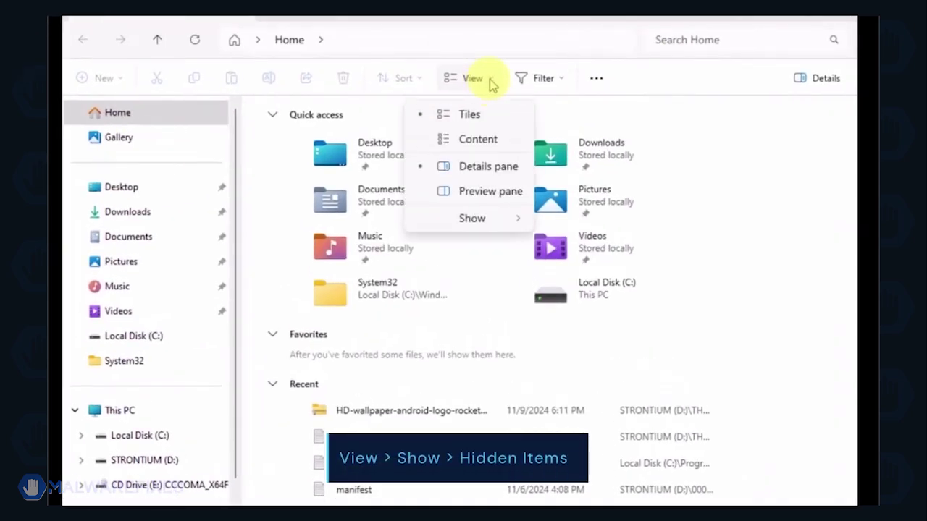
mouse_move(497, 225)
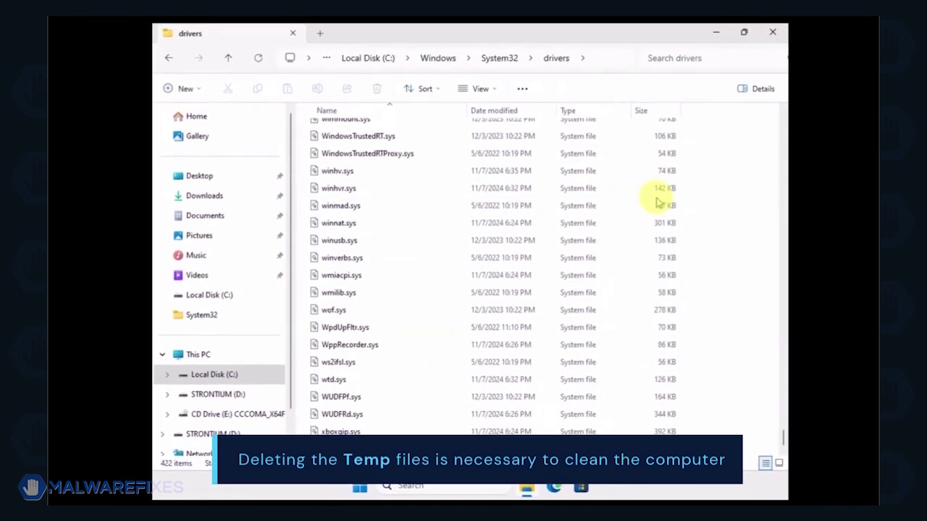
Go to the folder C:\Users\MalwareFixes\AppData\Local\Temp
left_click(235, 378)
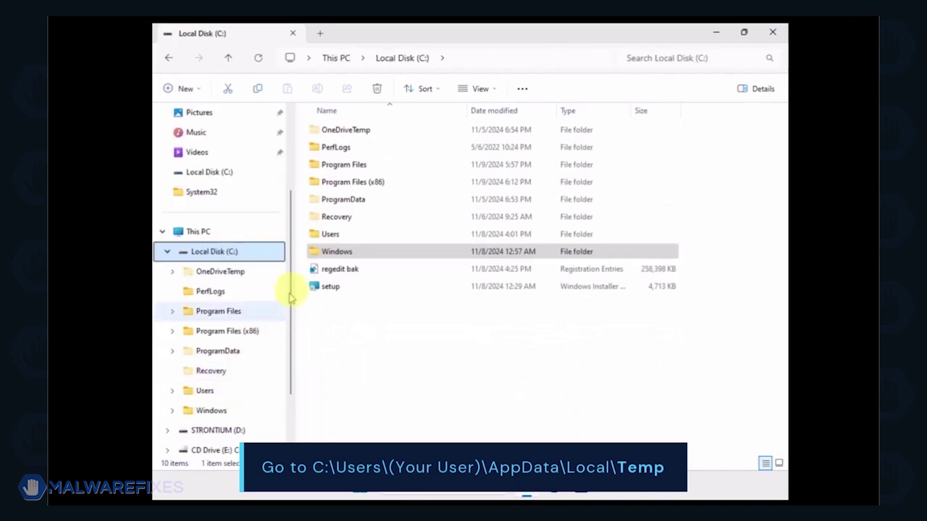
double_click(326, 236)
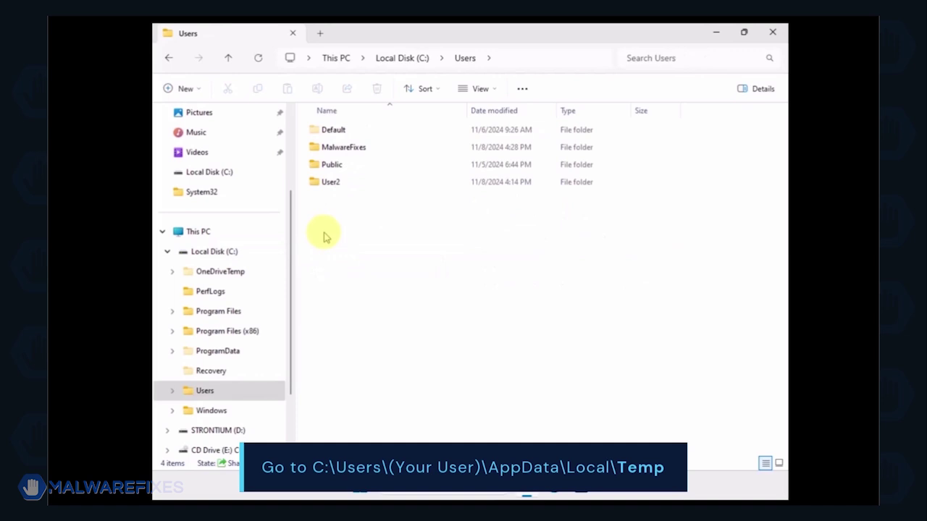
double_click(335, 148)
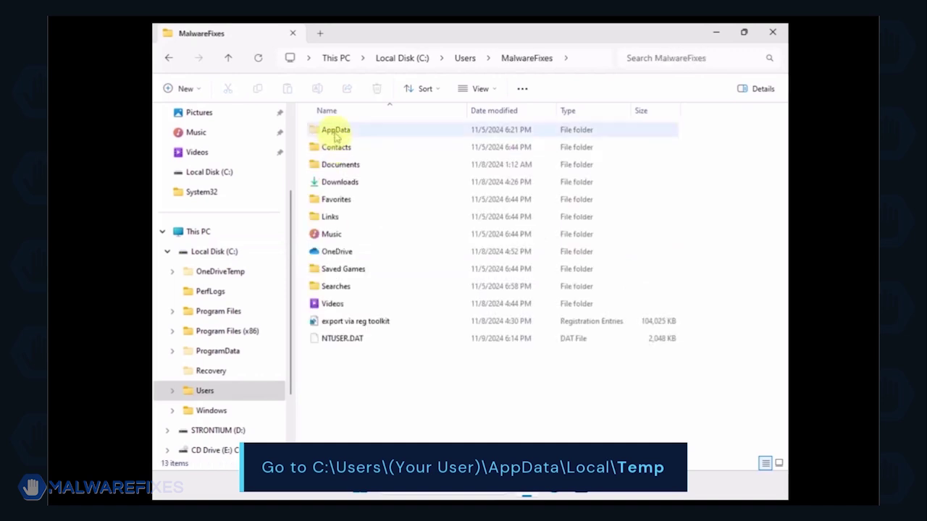
double_click(336, 130)
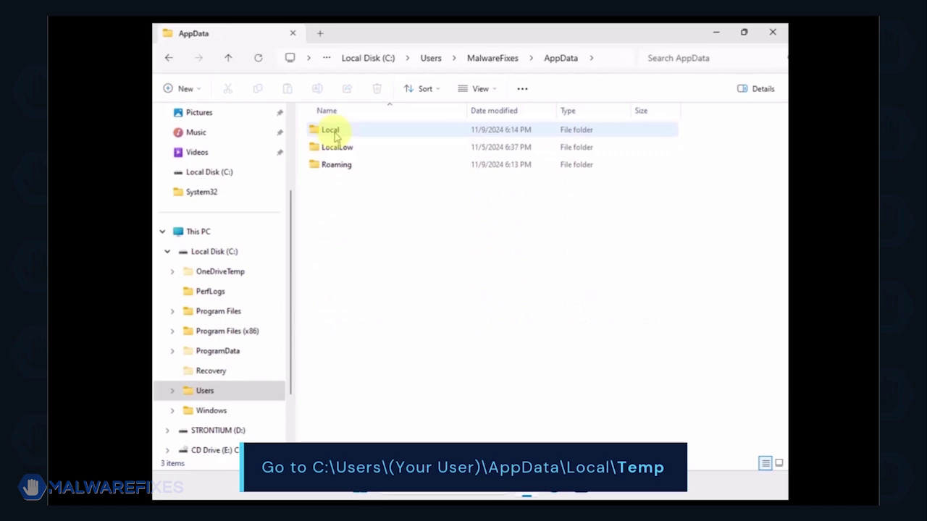
double_click(335, 133)
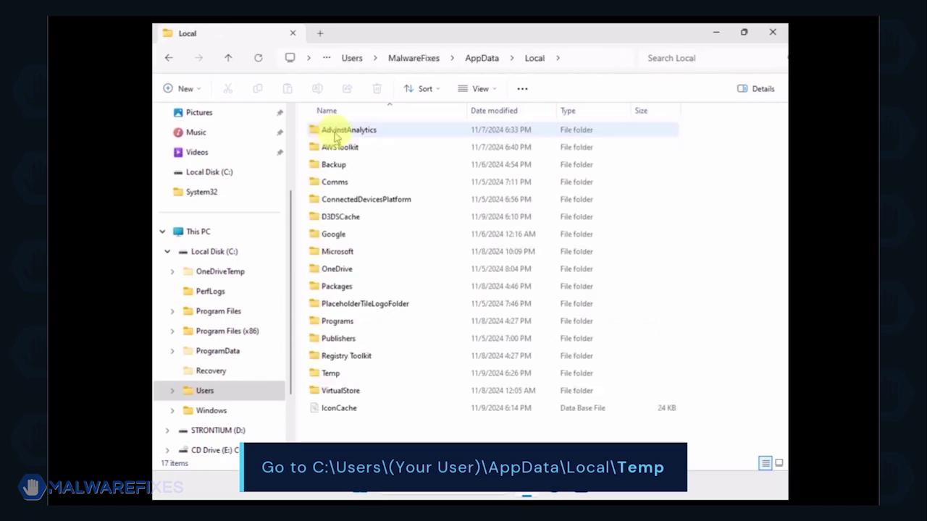
left_click(330, 374)
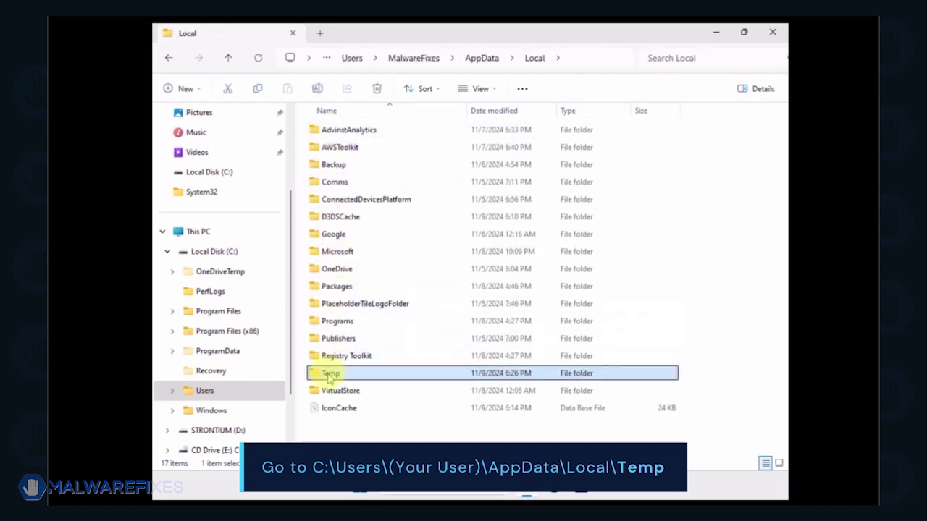
double_click(330, 374)
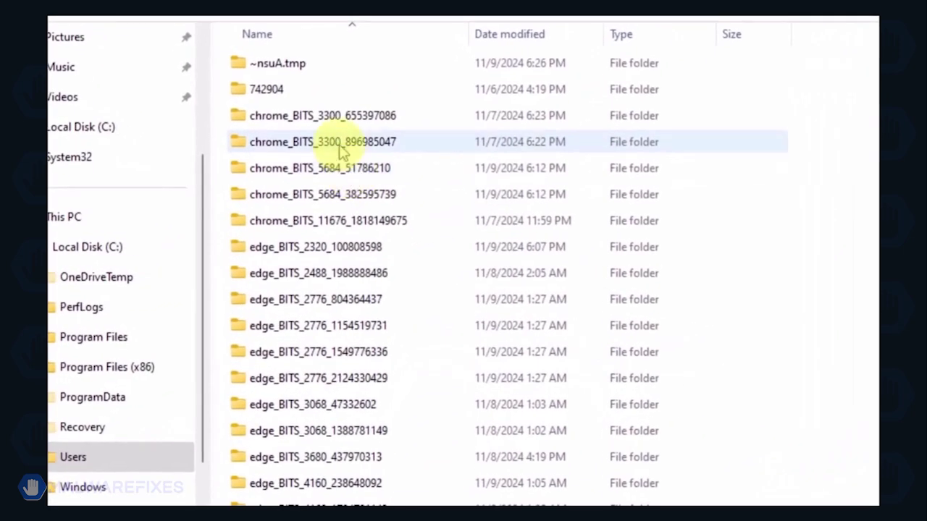
Delete all files and folders inside the Temp folder
key("ctrl+a")
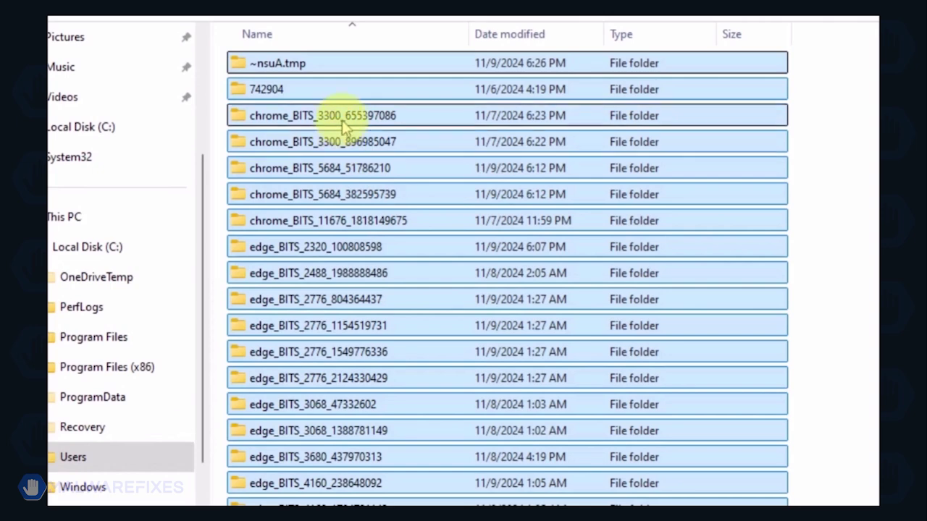
right_click(345, 126)
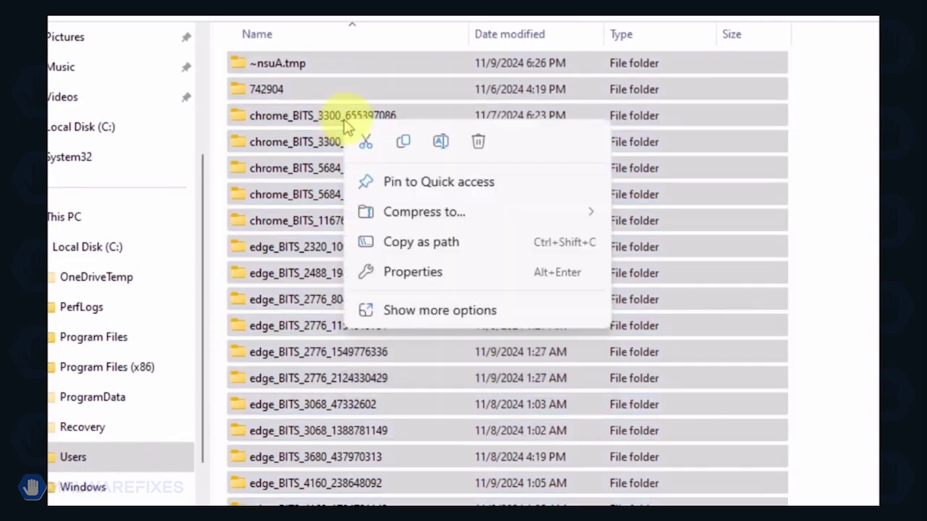
left_click(480, 143)
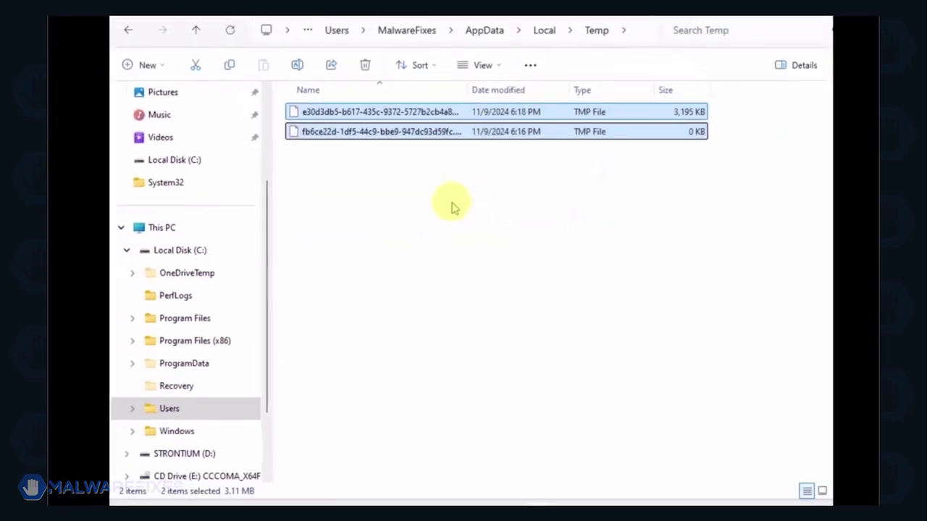
left_click(452, 208)
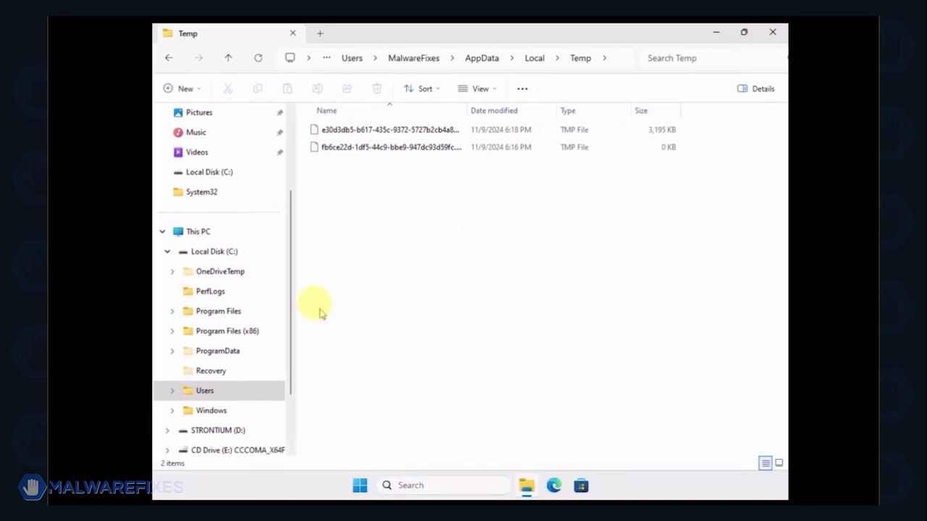
Go to the folder C:\ProgramData\Microsoft\Windows Defender
left_click(230, 255)
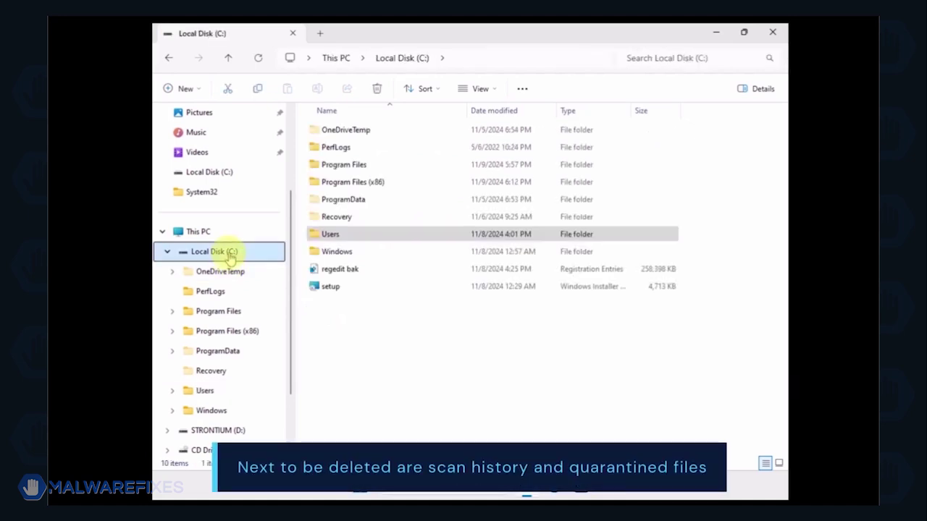
double_click(351, 202)
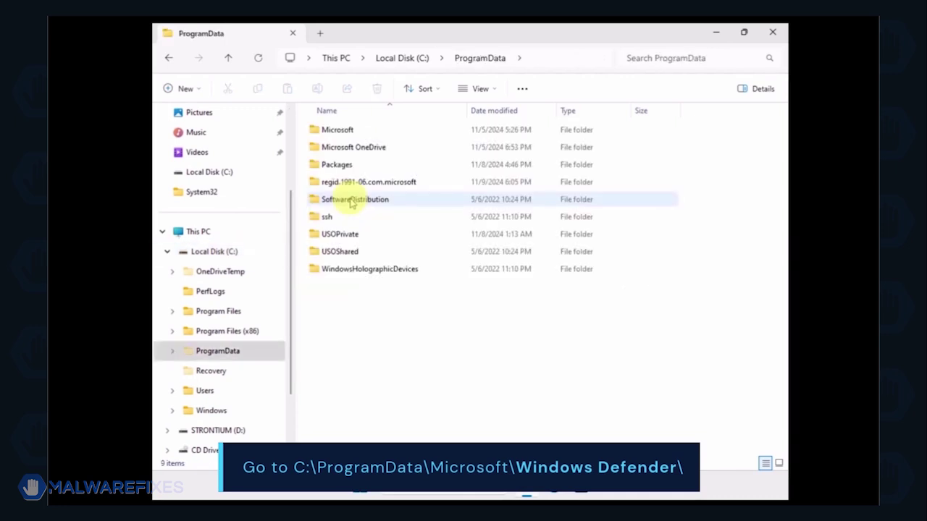
double_click(338, 131)
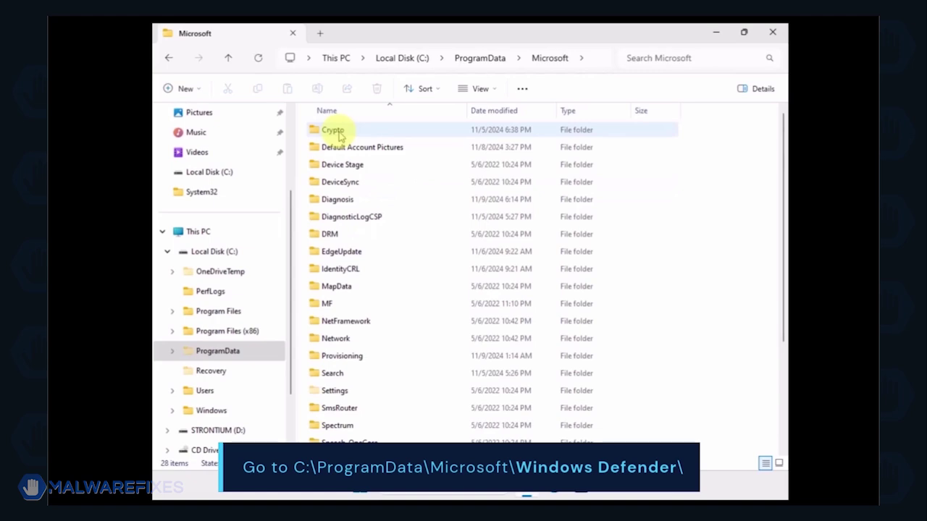
scroll(420, 234, "down", 3)
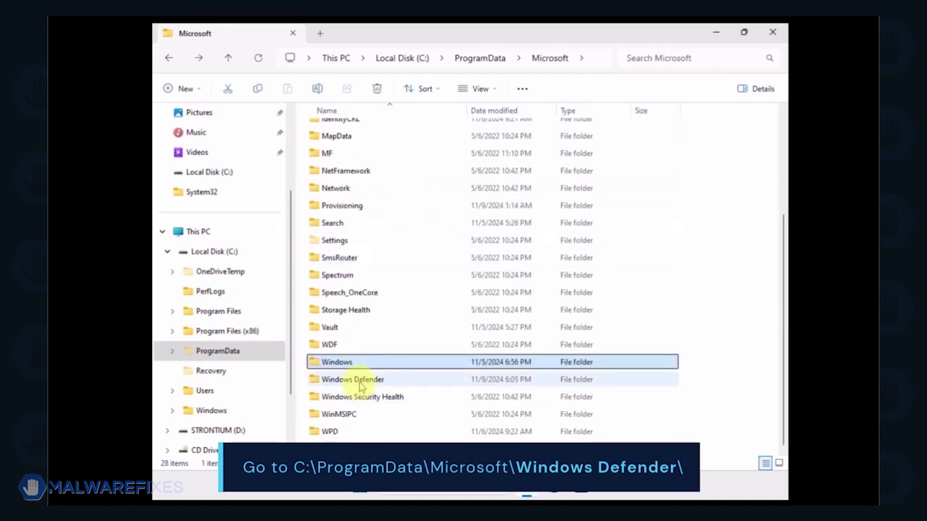
left_click(360, 382)
double_click(360, 384)
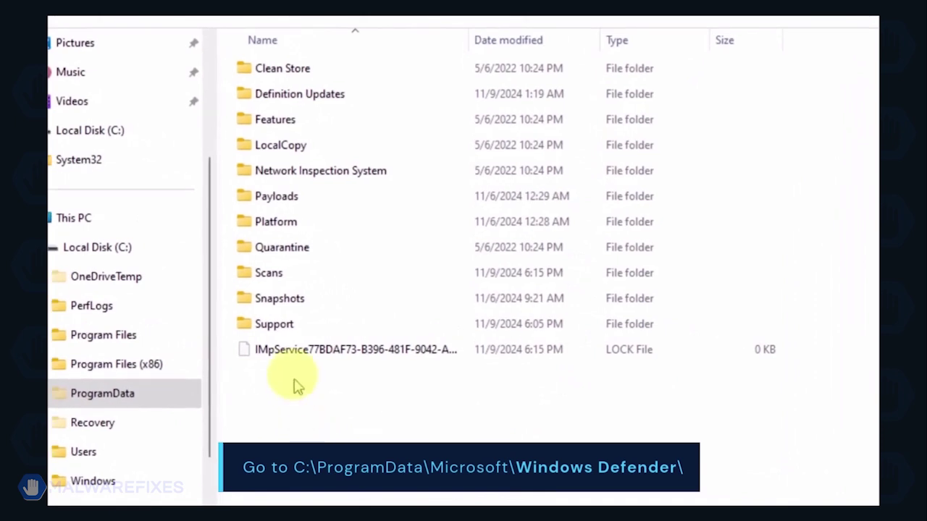
Delete the Quarantine folder from the Windows Defender folder
left_click(290, 250)
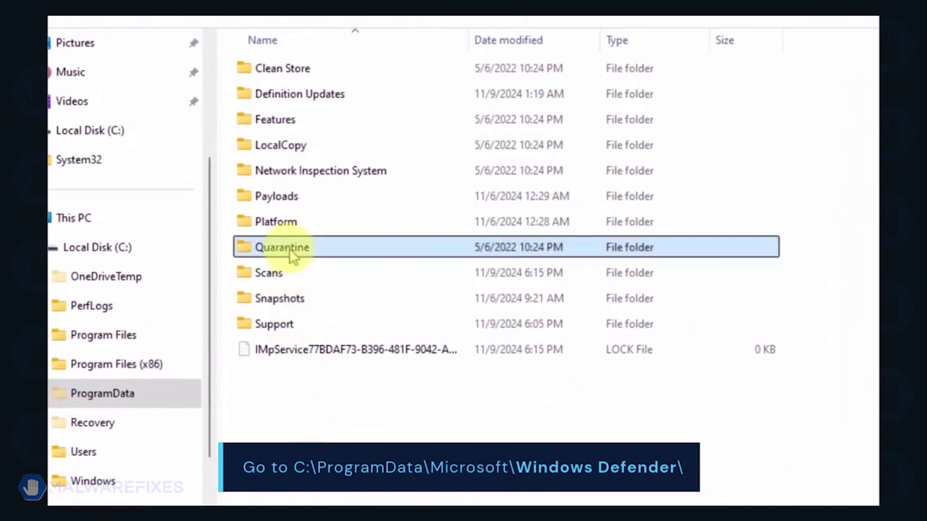
right_click(344, 257)
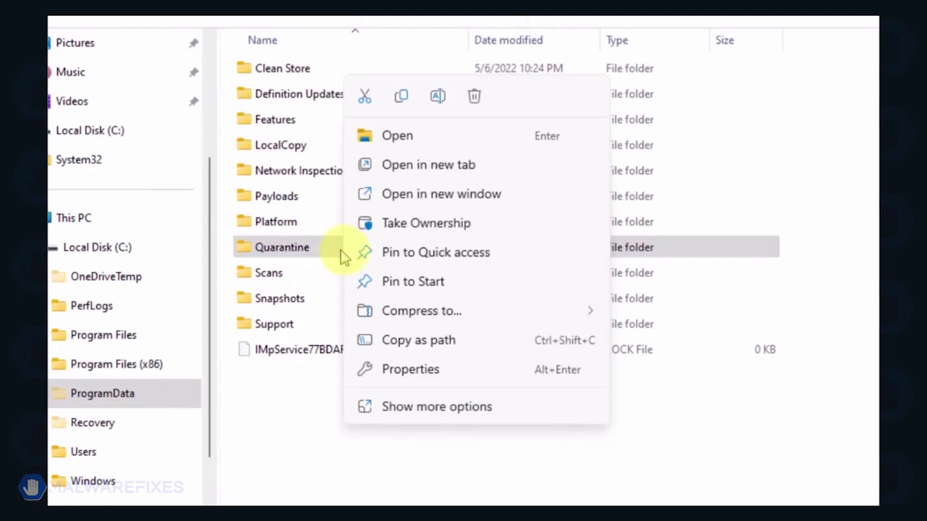
left_click(474, 96)
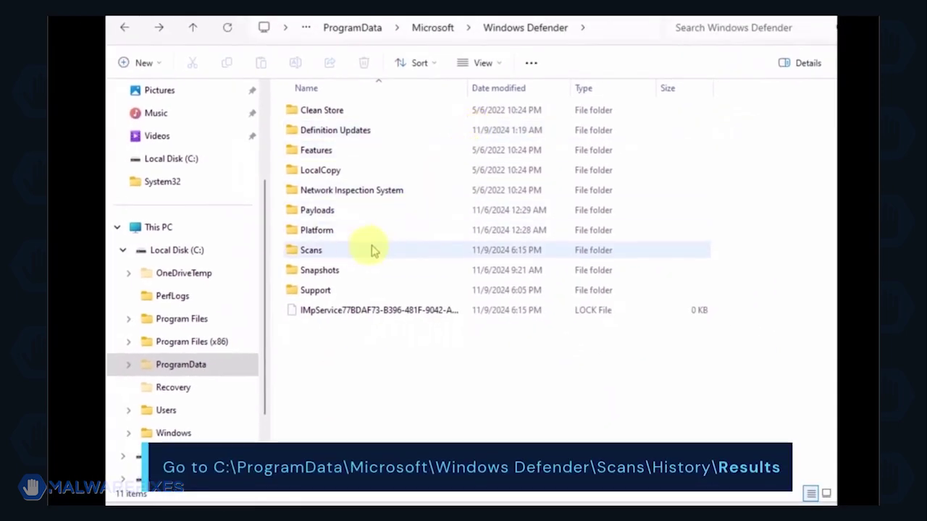
Open Scans\History\Results inside the Windows Defender folder and delete its Quick and Resource folders
double_click(312, 250)
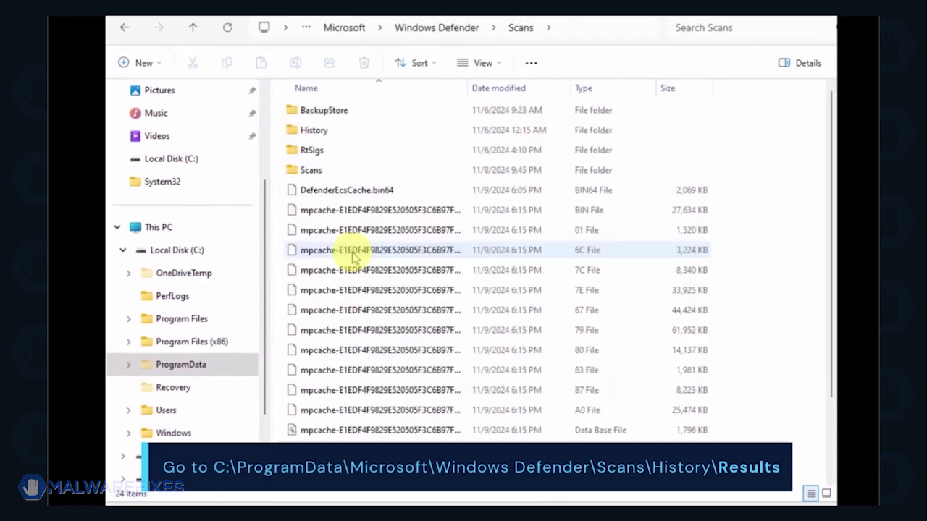
double_click(314, 130)
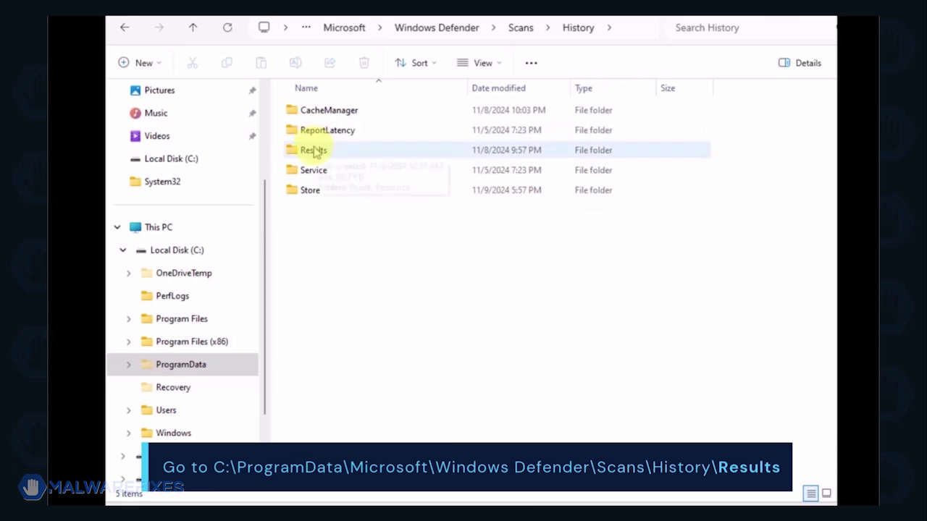
double_click(314, 150)
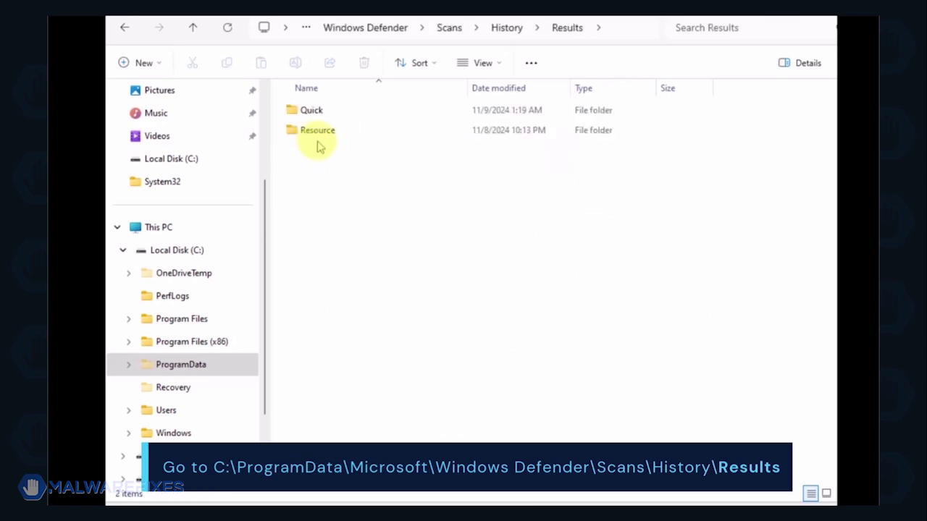
key("ctrl+a")
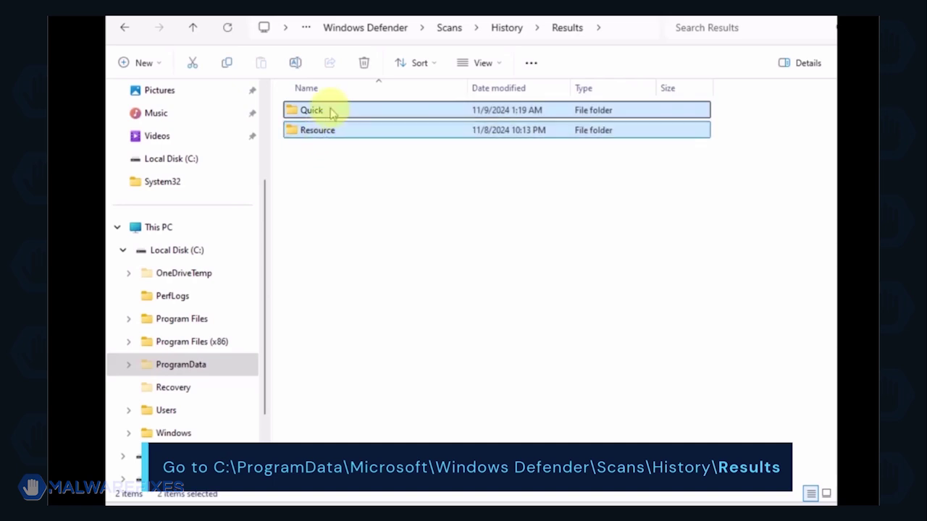
right_click(330, 113)
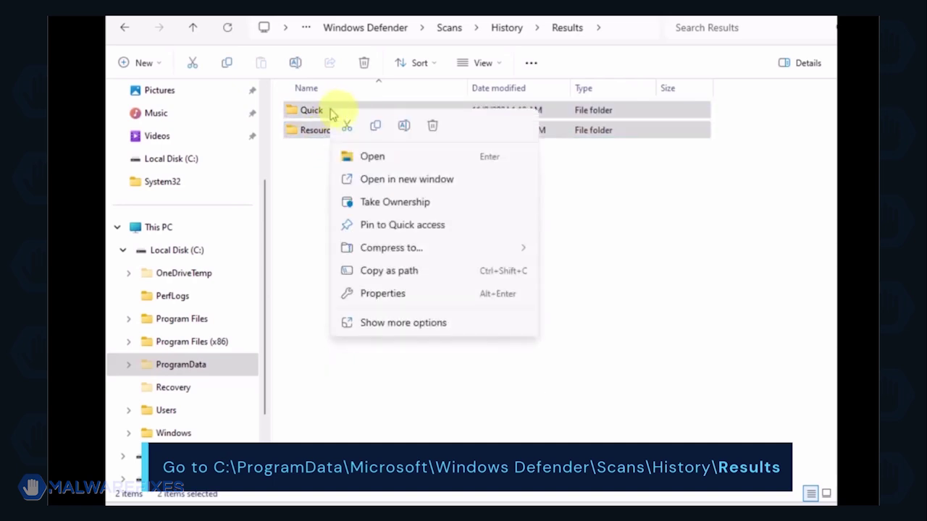
left_click(431, 127)
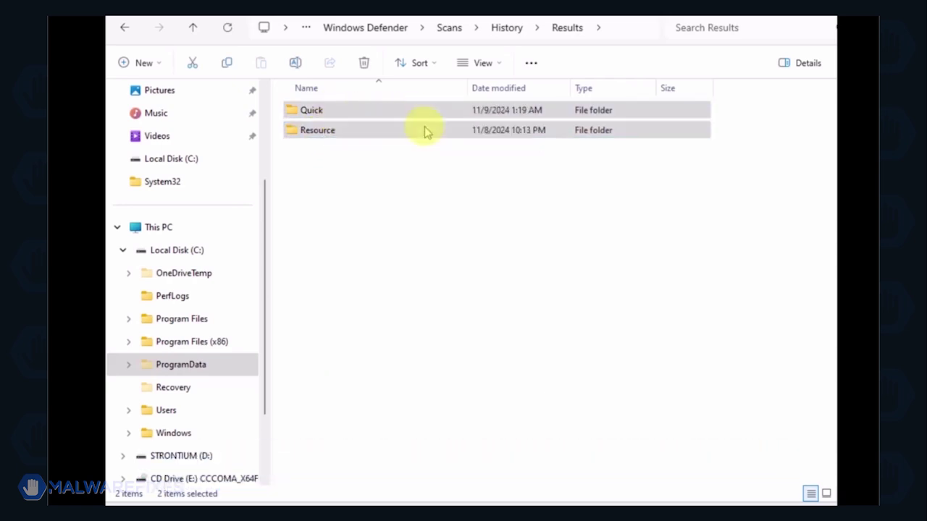
Delete the Unknown text document from the Scans\History\Service folder and close File Explorer
left_click(121, 29)
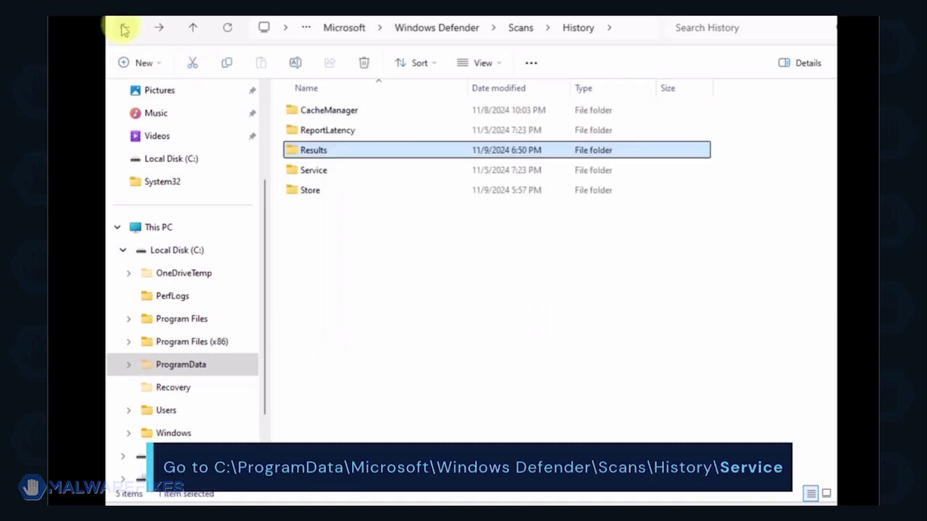
double_click(319, 172)
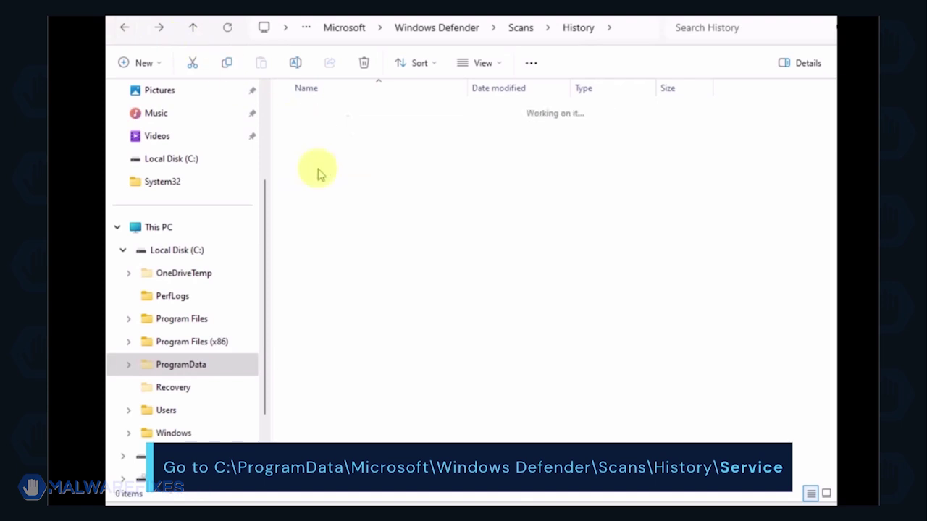
key("Down")
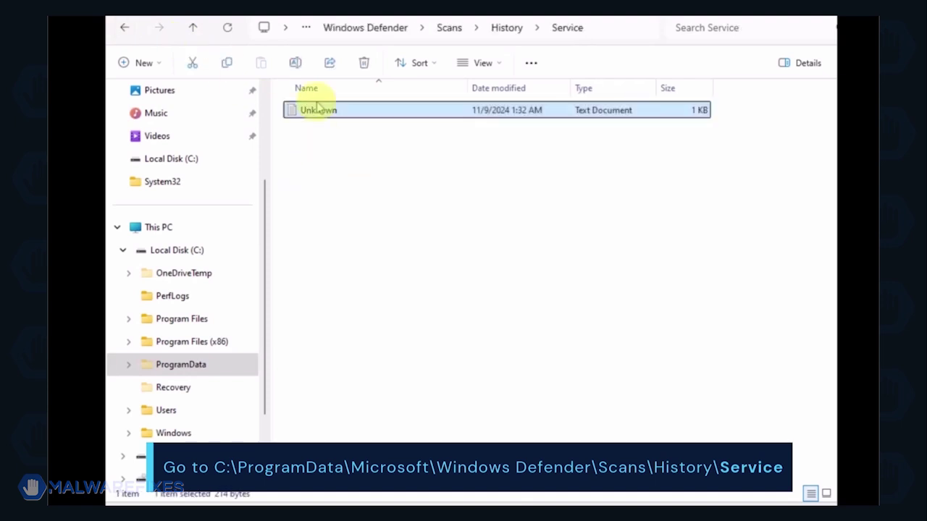
right_click(317, 114)
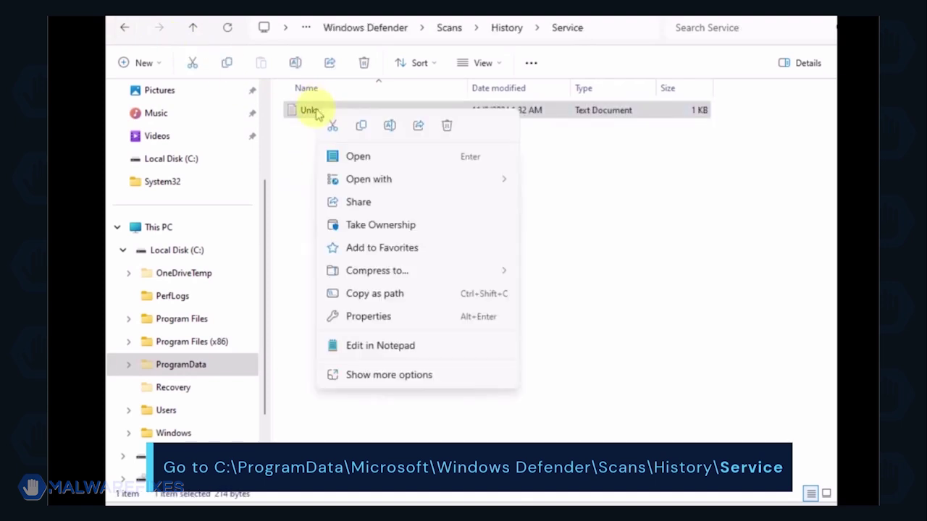
left_click(446, 128)
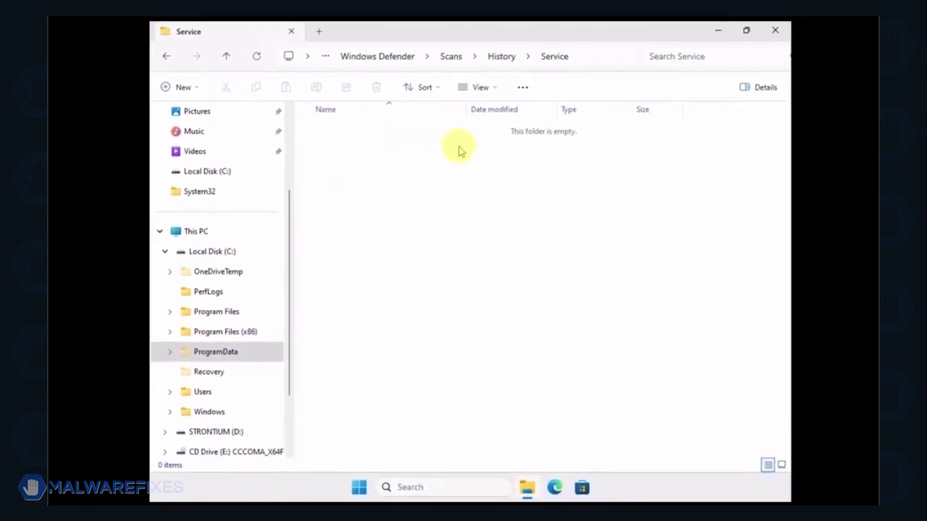
left_click(773, 32)
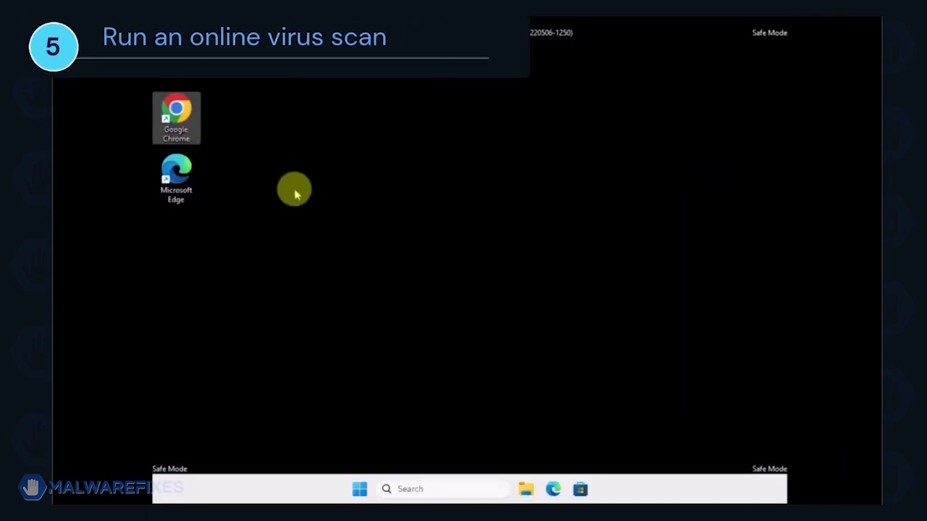
Switch to Google Chrome, search for "eSET's Free Online Scanner" and open ESET's online scanner page from the results
double_click(194, 121)
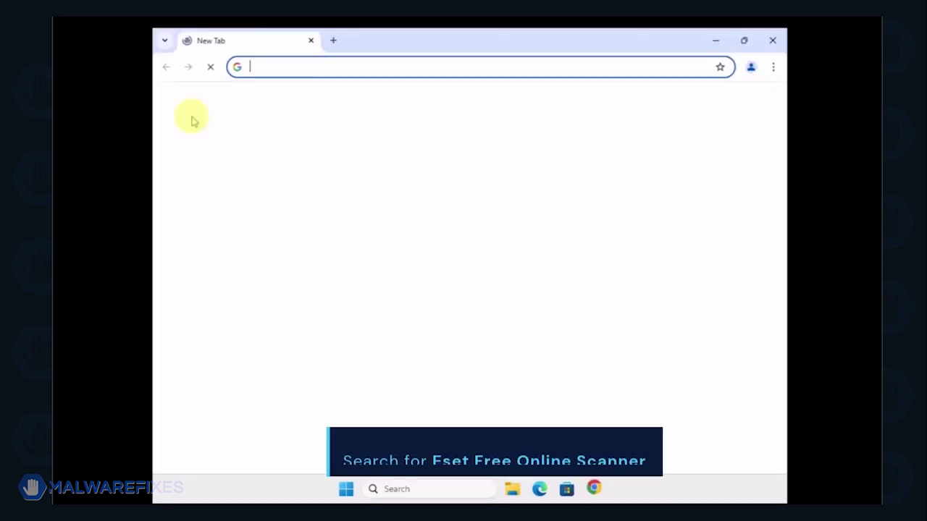
left_click(376, 259)
type("eSET's Free Online Scanner")
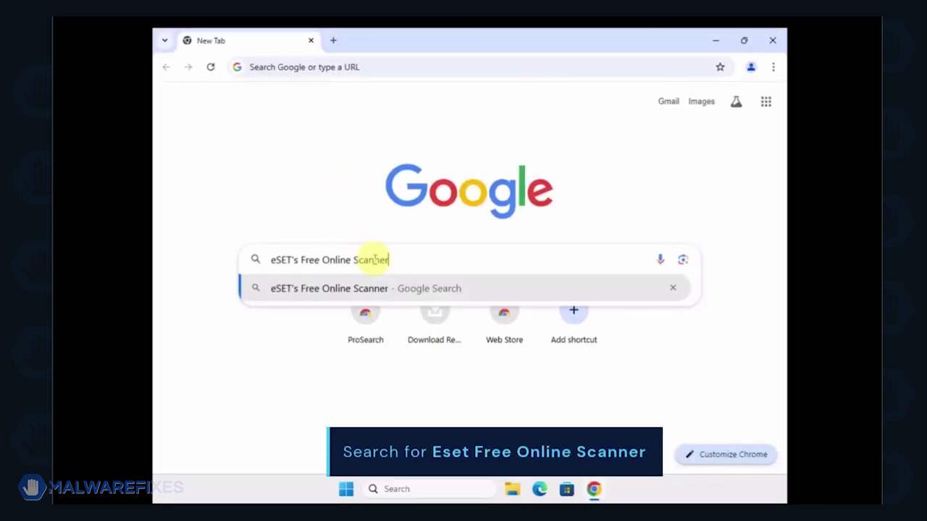
key("Return")
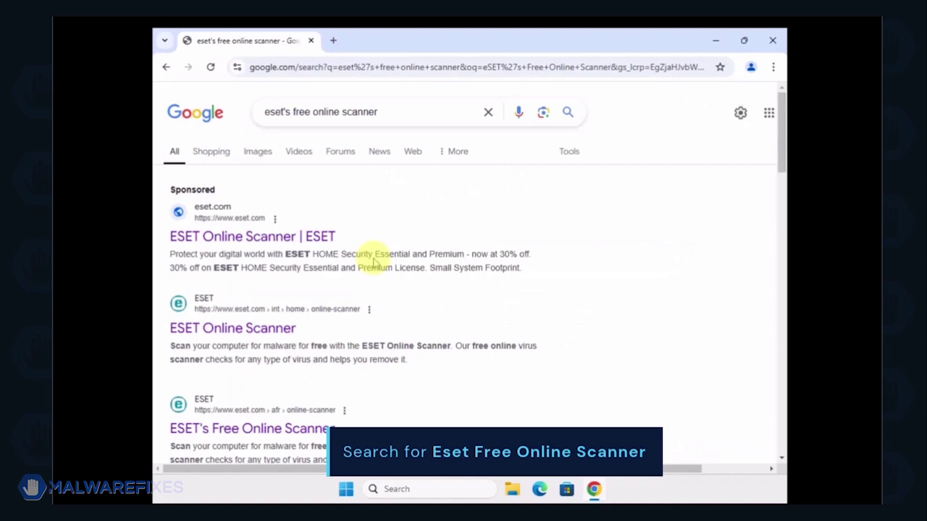
scroll(374, 262, "down", 5)
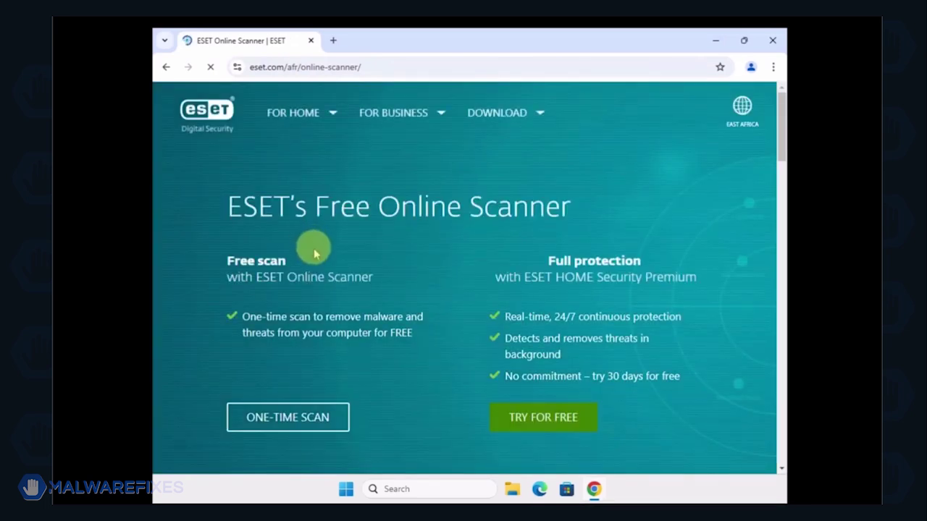
Download the one-time scan tool esetonlinescanner.exe and run it from the Downloads folder as administrator
left_click(297, 420)
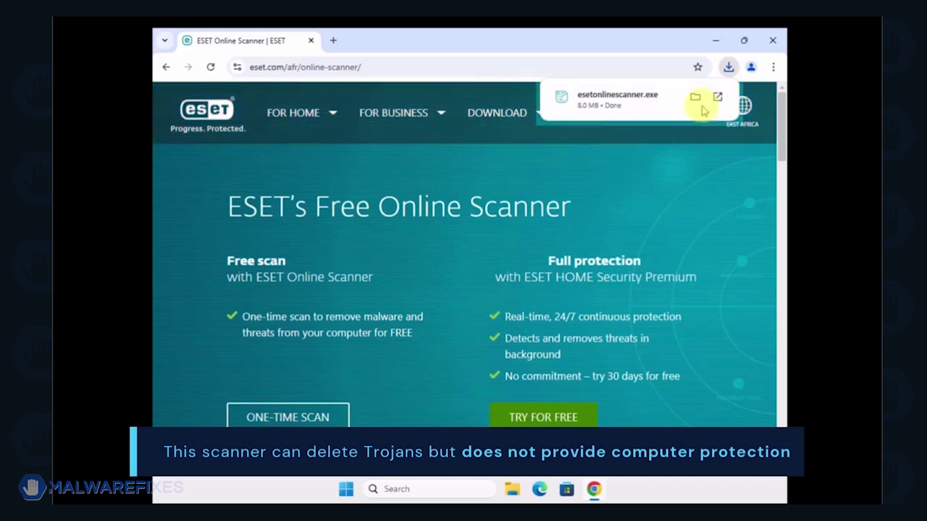
left_click(695, 99)
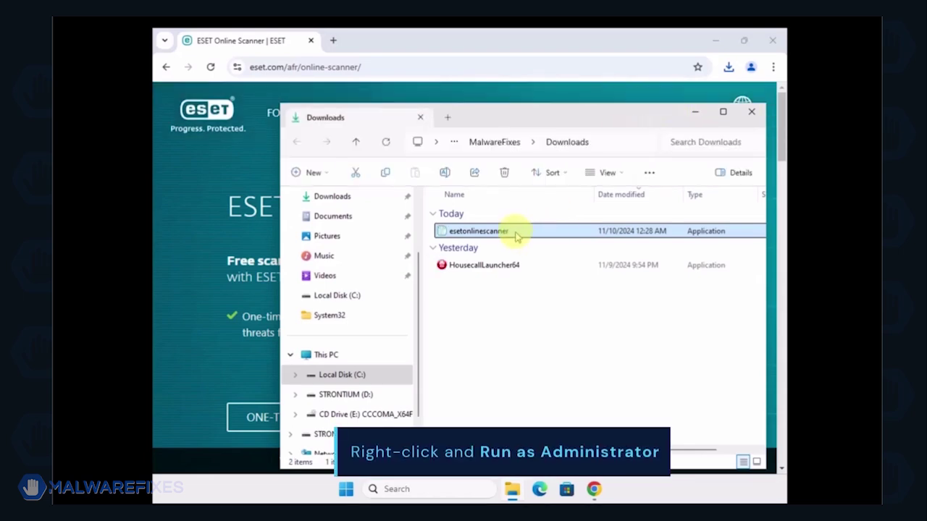
right_click(517, 237)
left_click(534, 265)
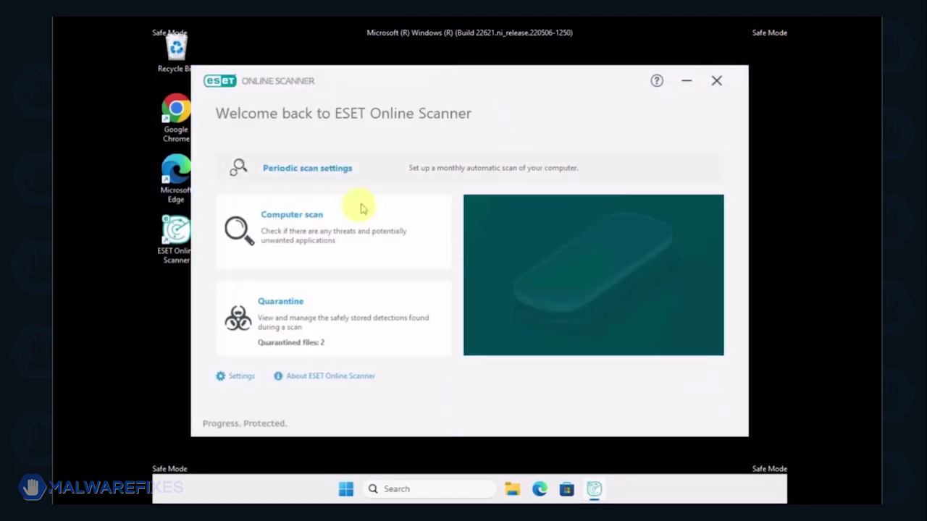
Run a full computer scan with detection of potentially unwanted applications disabled, and view the detailed results
left_click(309, 237)
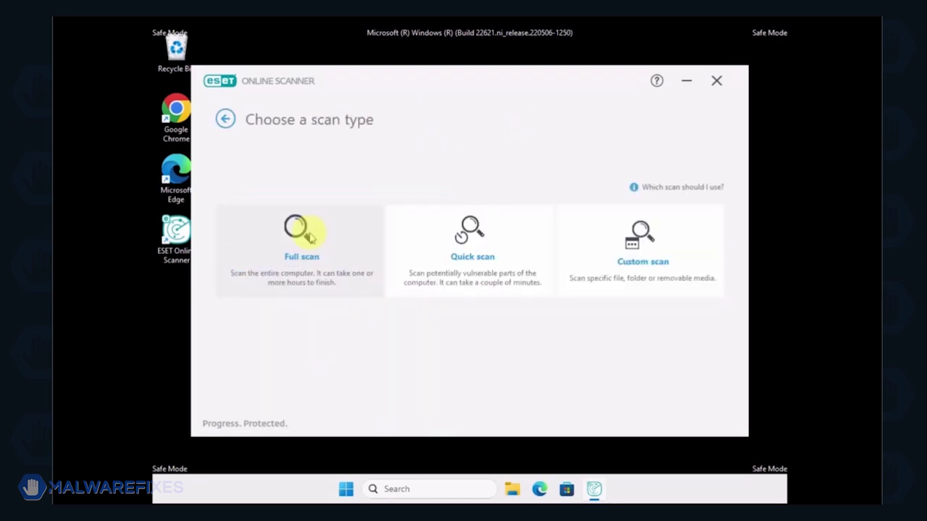
left_click(310, 237)
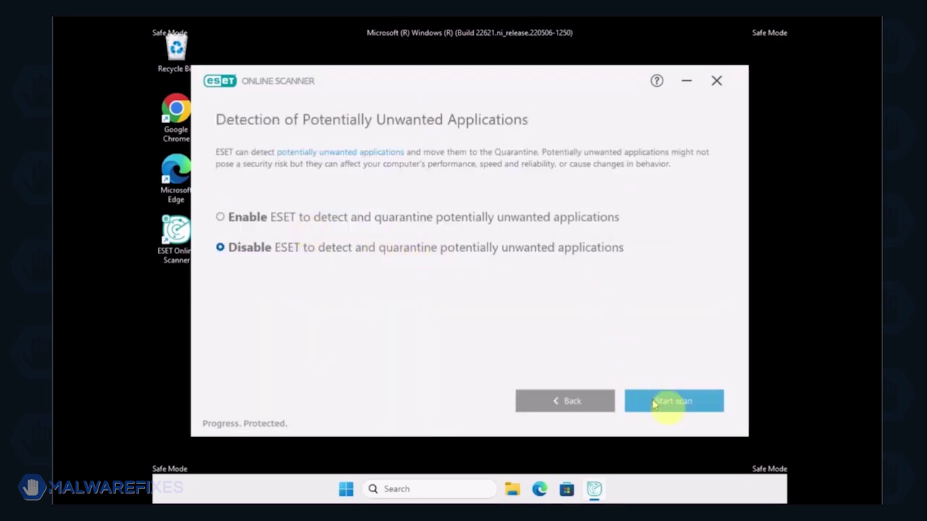
left_click(685, 404)
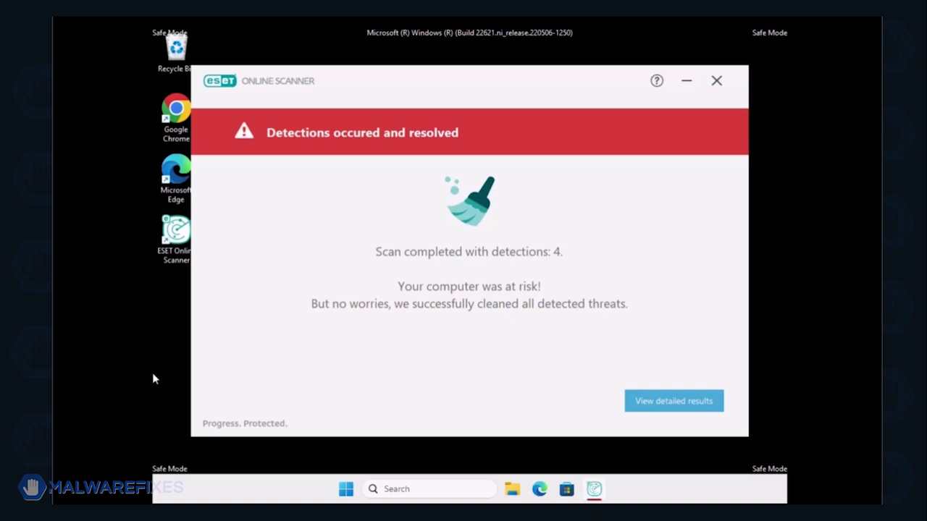
left_click(687, 409)
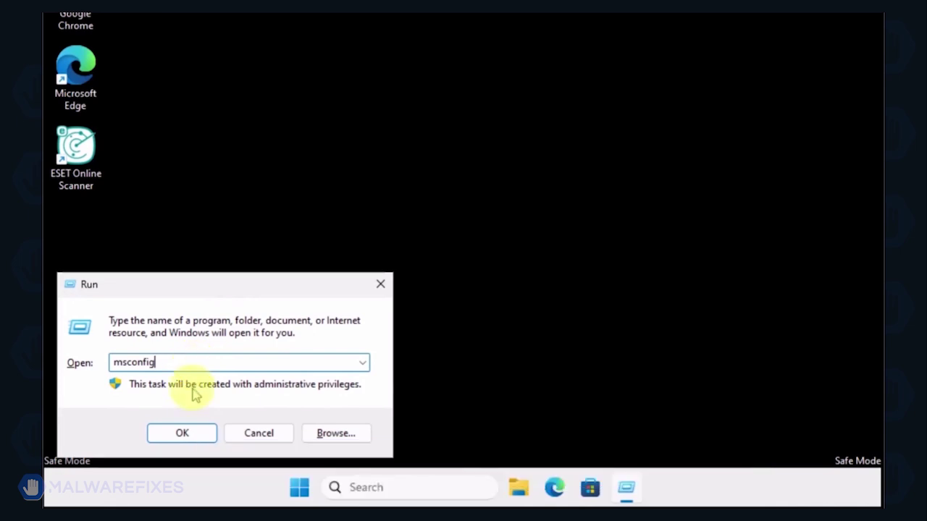
Run msconfig and set the startup selection to Normal startup, applying and confirming the change
left_click(182, 433)
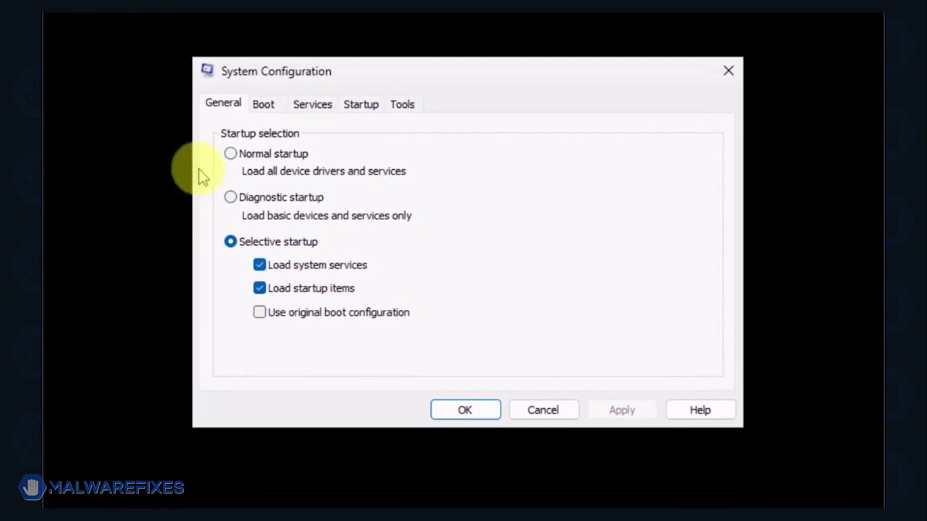
left_click(231, 155)
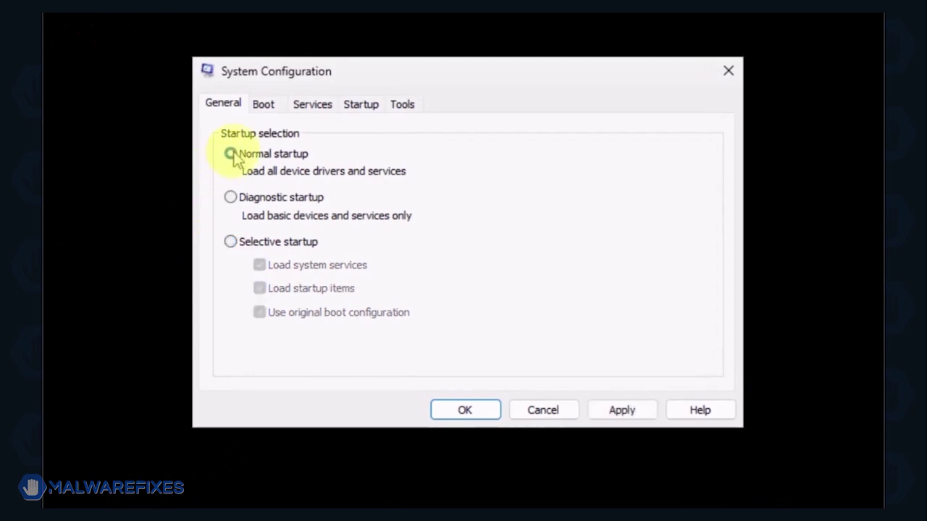
left_click(608, 406)
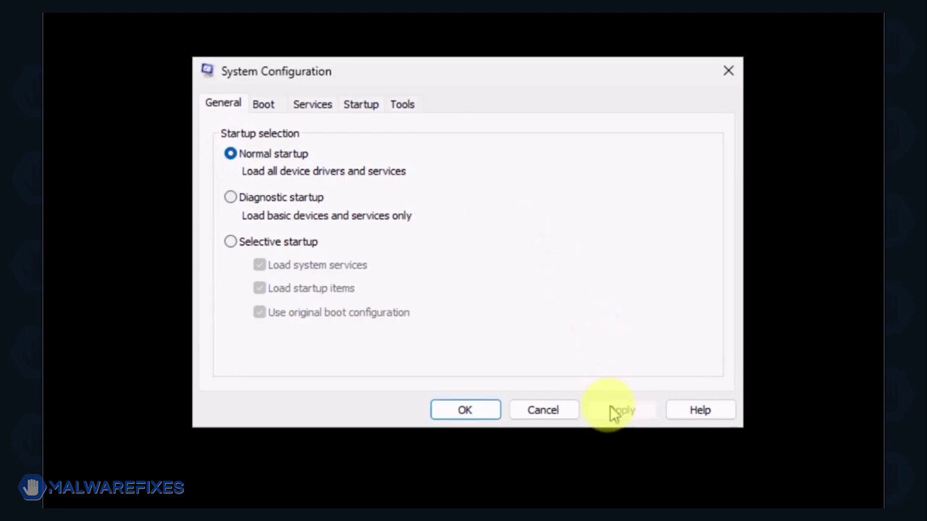
left_click(450, 411)
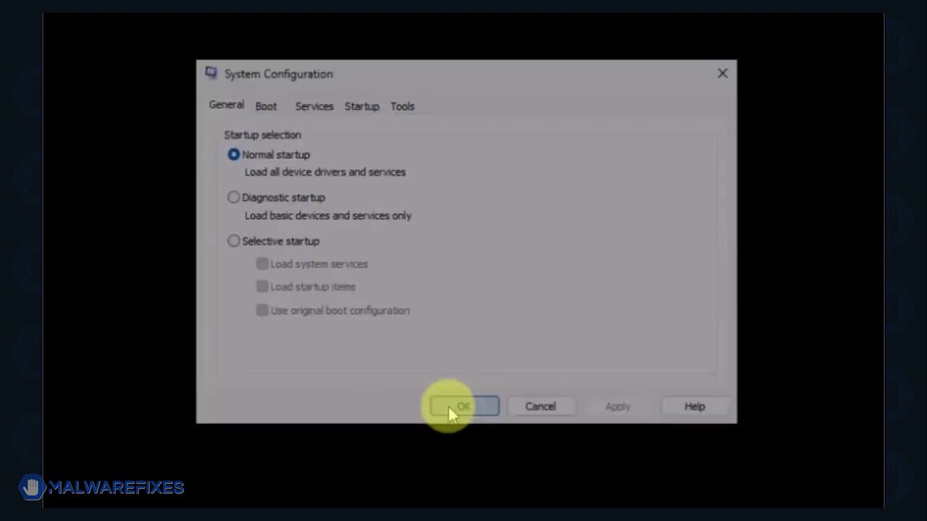